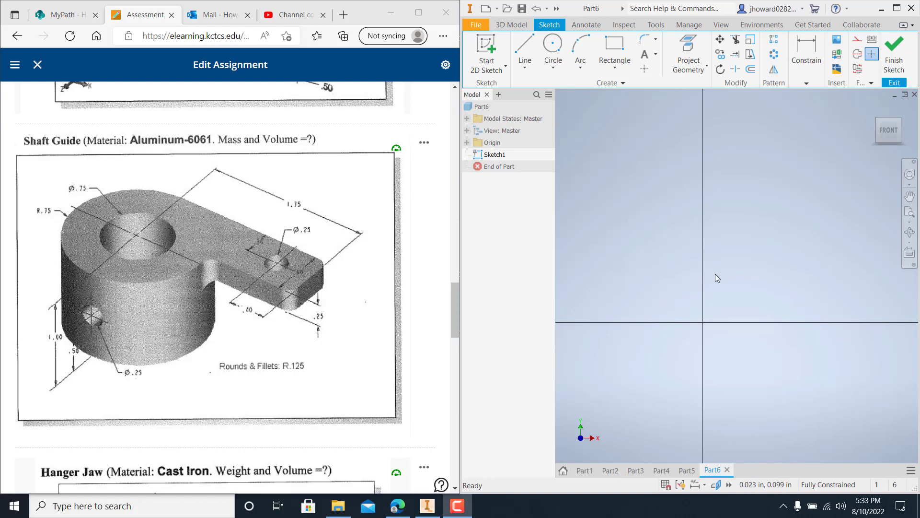
Step: Start the Circle tool in the empty Sketch1
{"action": "left_click", "coordinate": [553, 48]}
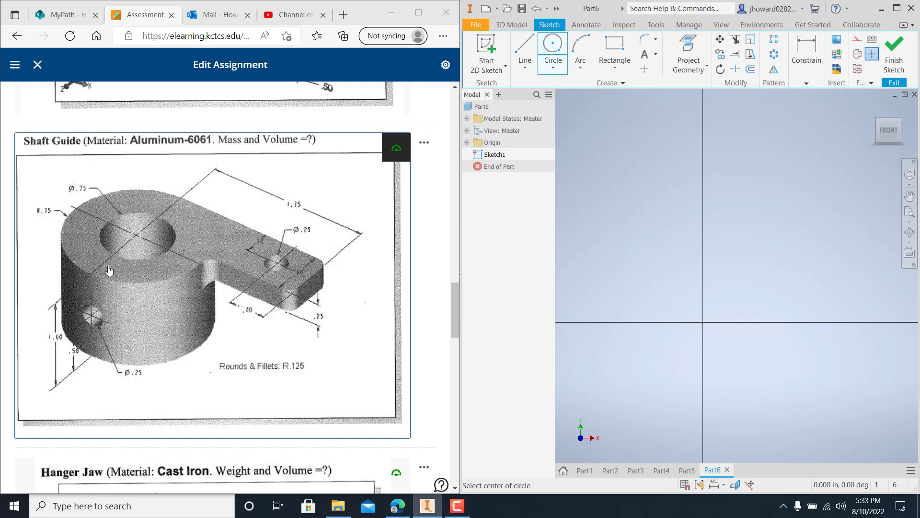
Step: Draw concentric circles at the origin, 1.500 in (.75*2) and .750 in diameter
{"action": "left_click", "coordinate": [702, 322]}
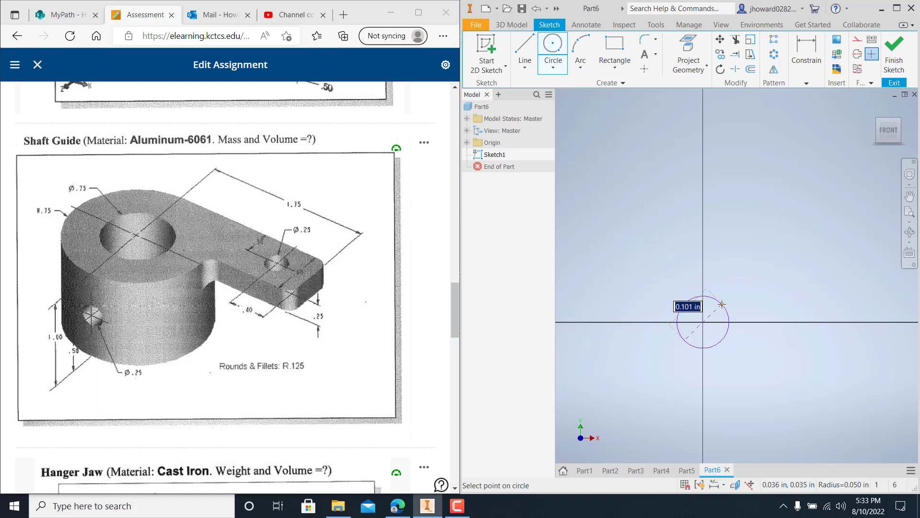
{"action": "type", "text": ".75*2"}
{"action": "key", "text": "Return"}
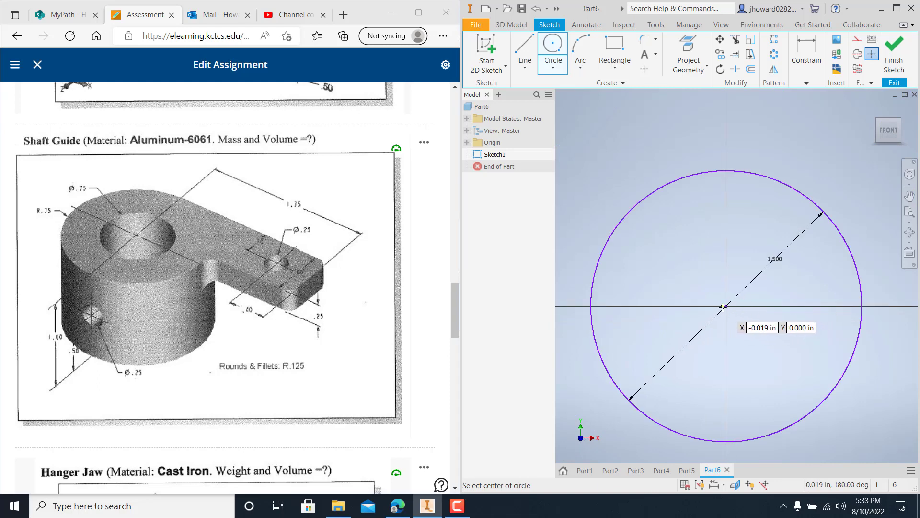
{"action": "left_click", "coordinate": [727, 306]}
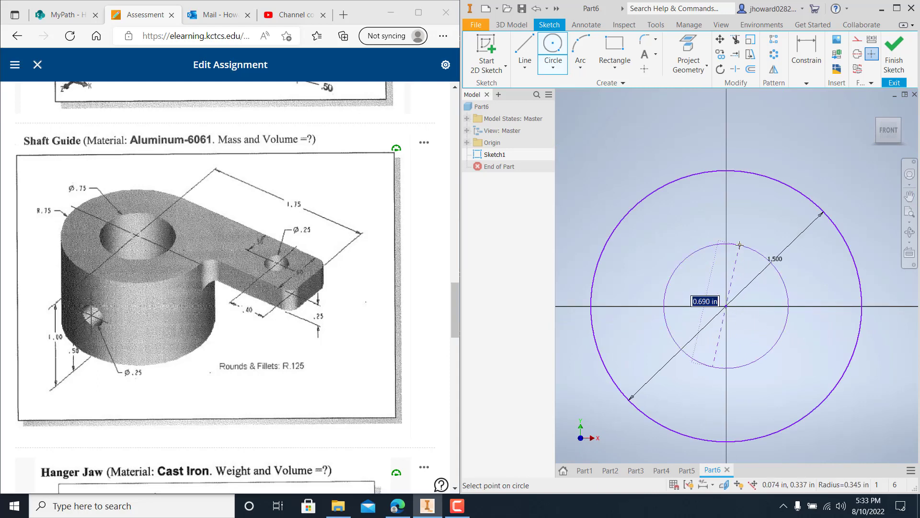
{"action": "type", "text": ".75"}
{"action": "key", "text": "Return"}
{"action": "scroll", "coordinate": [740, 245], "scroll_direction": "up", "scroll_amount": 5}
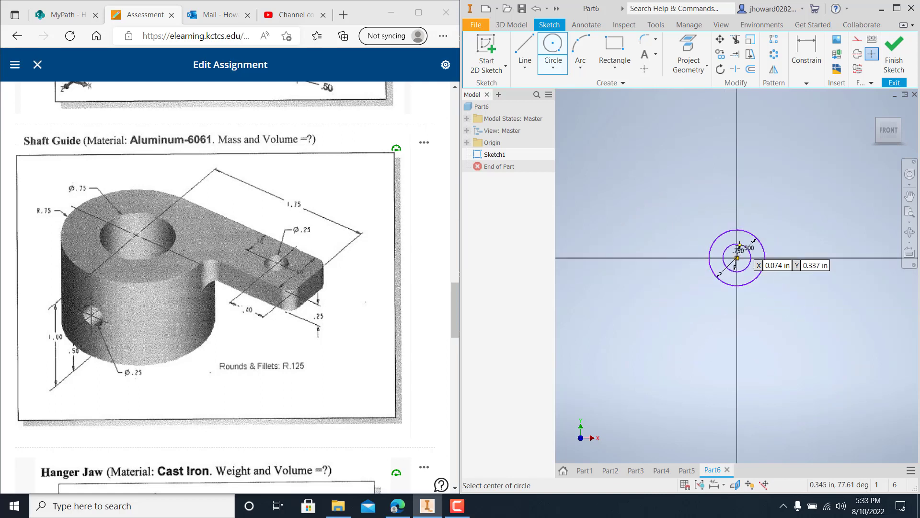
{"action": "middle_click_drag", "start_coordinate": [739, 244], "coordinate": [651, 241]}
{"action": "left_click", "coordinate": [525, 53]}
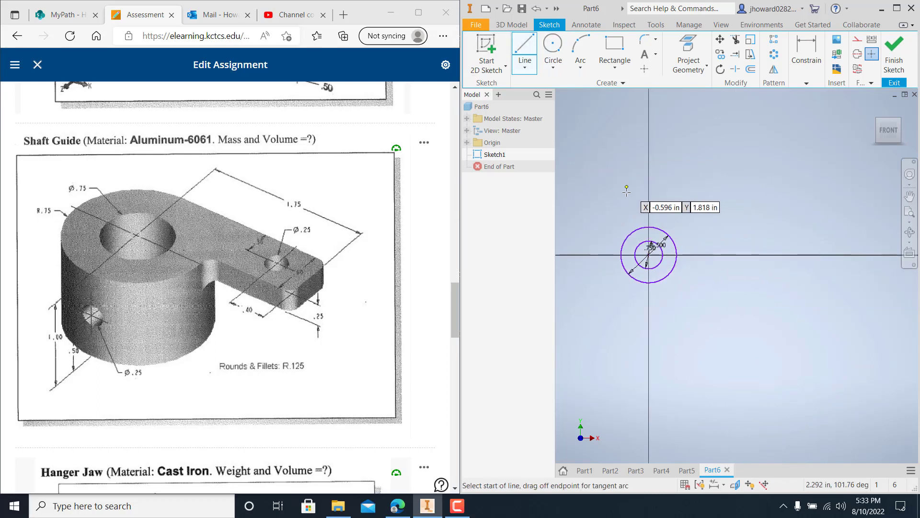
Step: Draw the arm from the outer circle's top: a 1.750 top line, a .600 end line, closing back onto the circle
{"action": "left_click", "coordinate": [644, 228]}
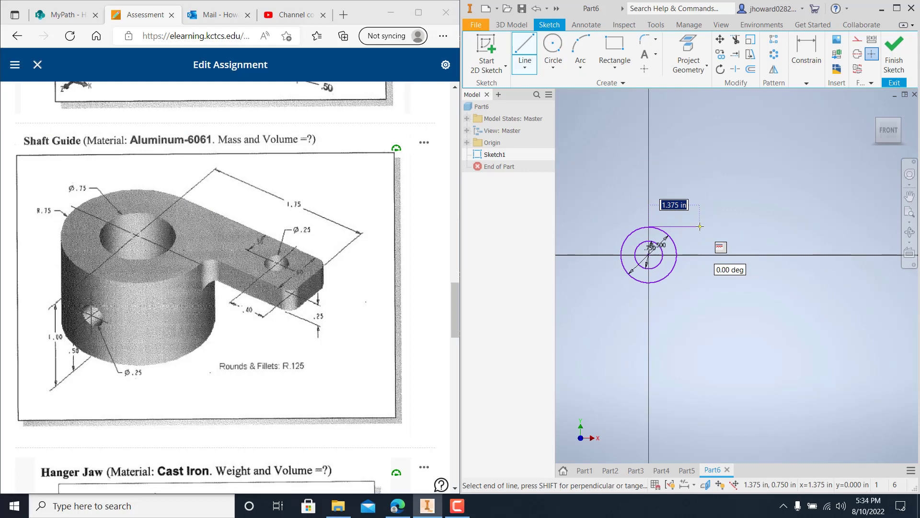
{"action": "type", "text": "1."}
{"action": "key", "text": "Return"}
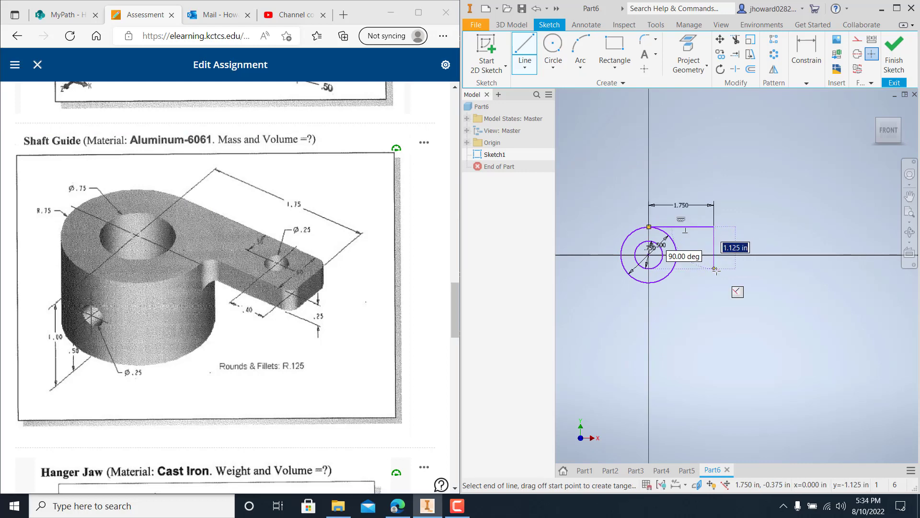
{"action": "type", "text": ".6"}
{"action": "key", "text": "Return"}
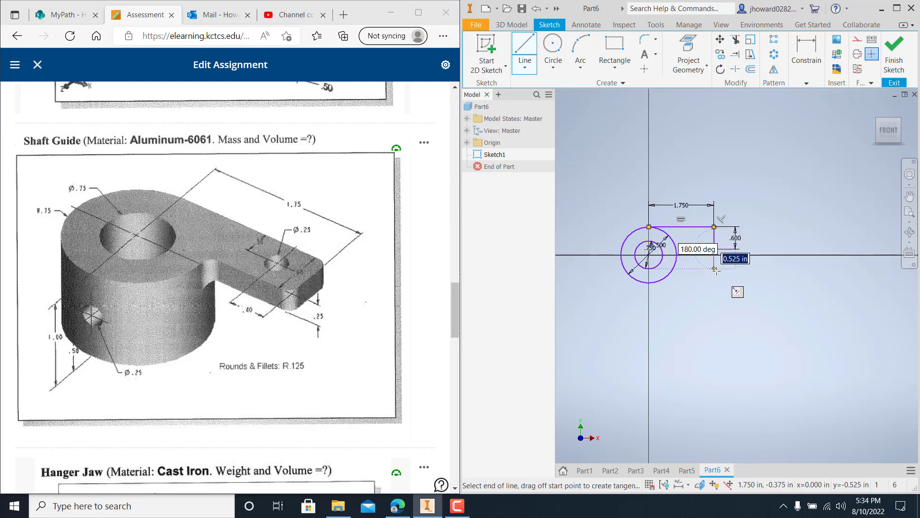
{"action": "scroll", "coordinate": [685, 258], "scroll_direction": "up", "scroll_amount": 3}
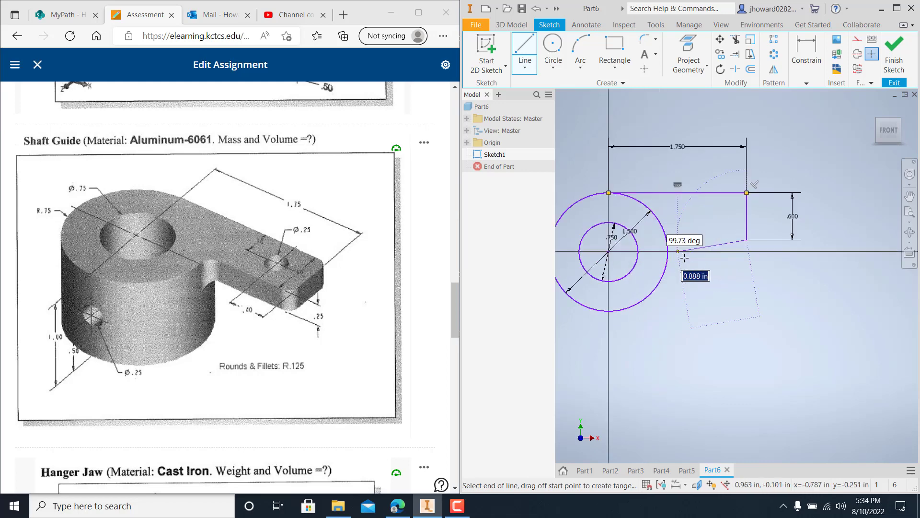
{"action": "left_click", "coordinate": [666, 240]}
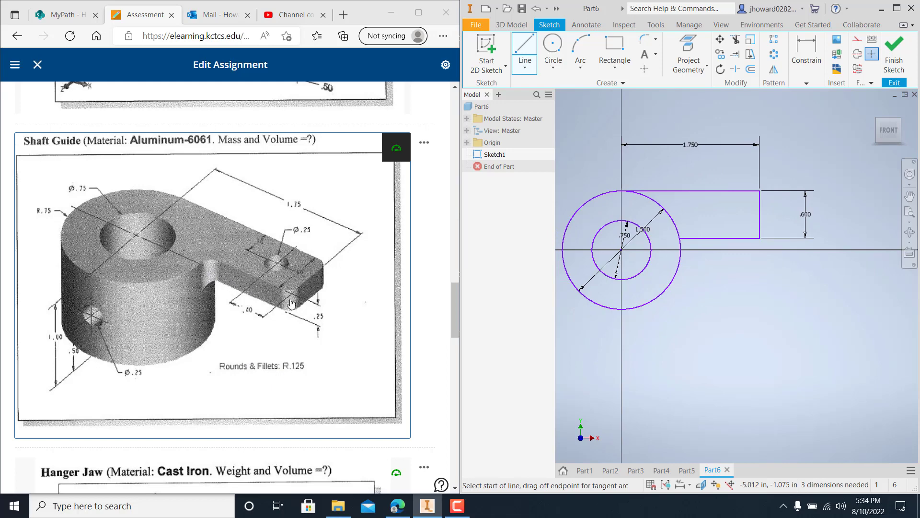
Step: Fillet both end corners of the arm at .125
{"action": "key", "text": "Escape"}
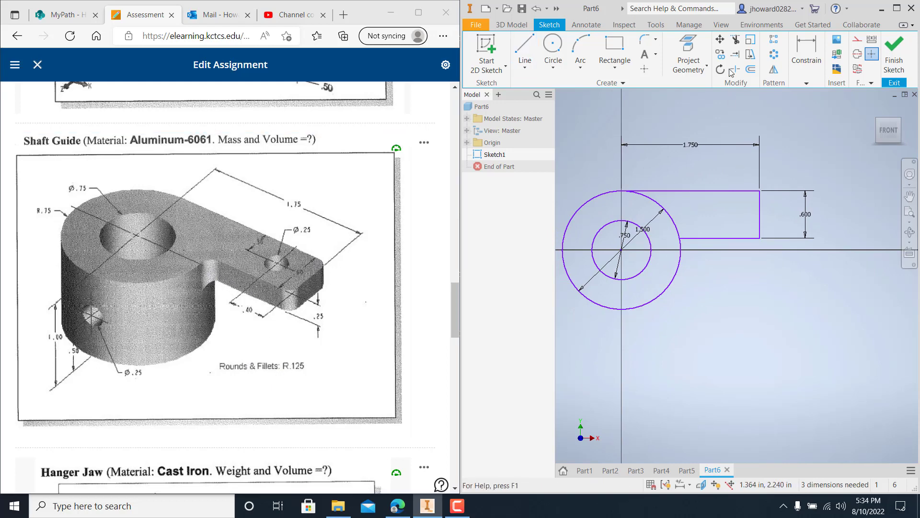
{"action": "left_click", "coordinate": [645, 41]}
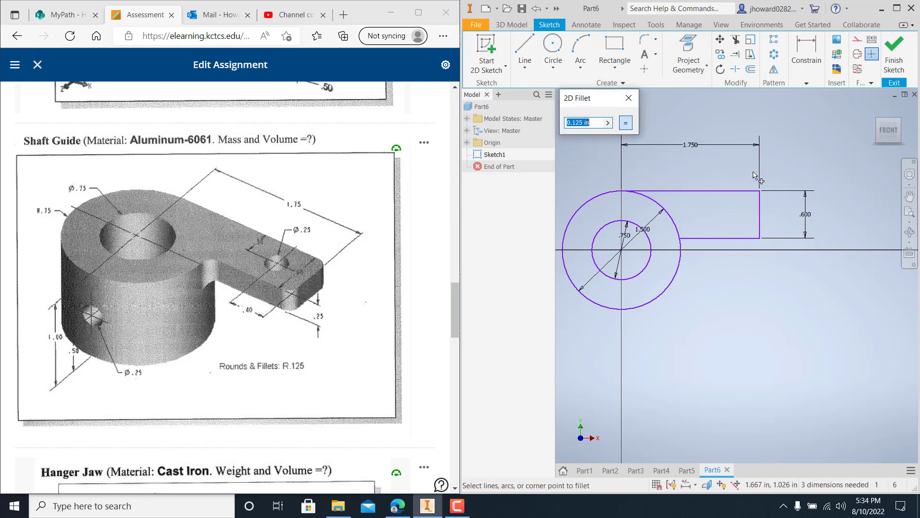
{"action": "left_click", "coordinate": [738, 191]}
{"action": "left_click", "coordinate": [761, 226]}
{"action": "left_click", "coordinate": [754, 239]}
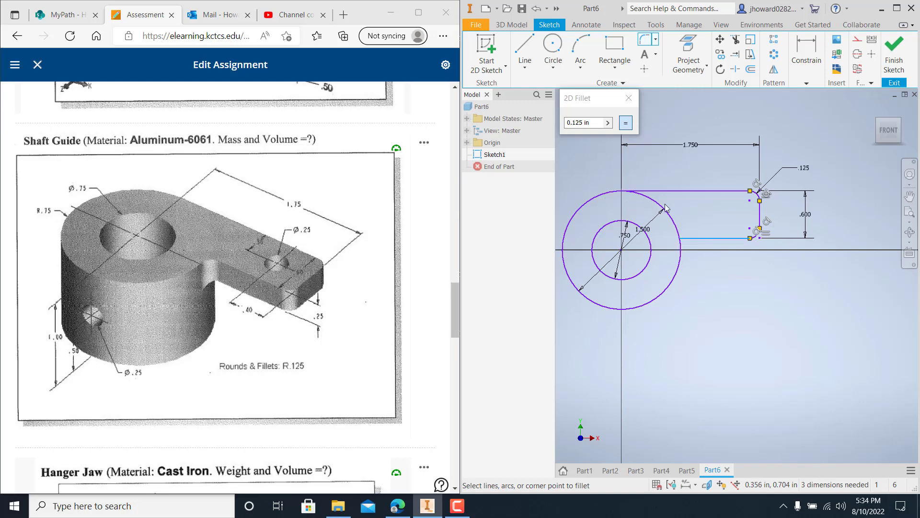
{"action": "key", "text": "Escape"}
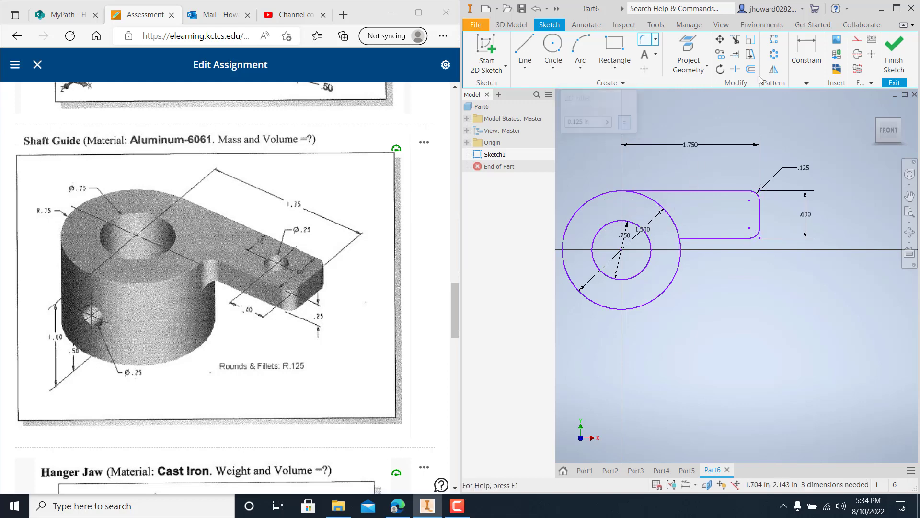
Step: Trim the circle arc inside the arm and fillet the lower arm-circle junction
{"action": "left_click", "coordinate": [735, 39]}
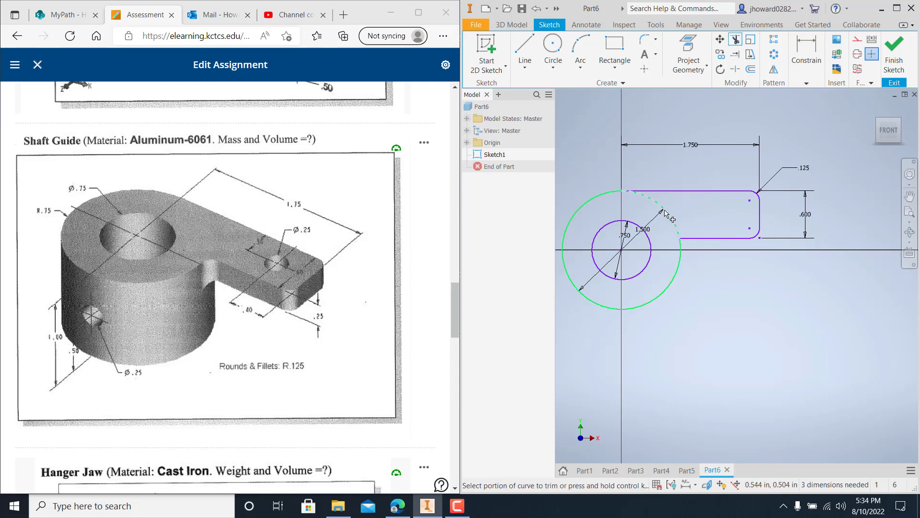
{"action": "left_click", "coordinate": [683, 226]}
{"action": "key", "text": "Escape"}
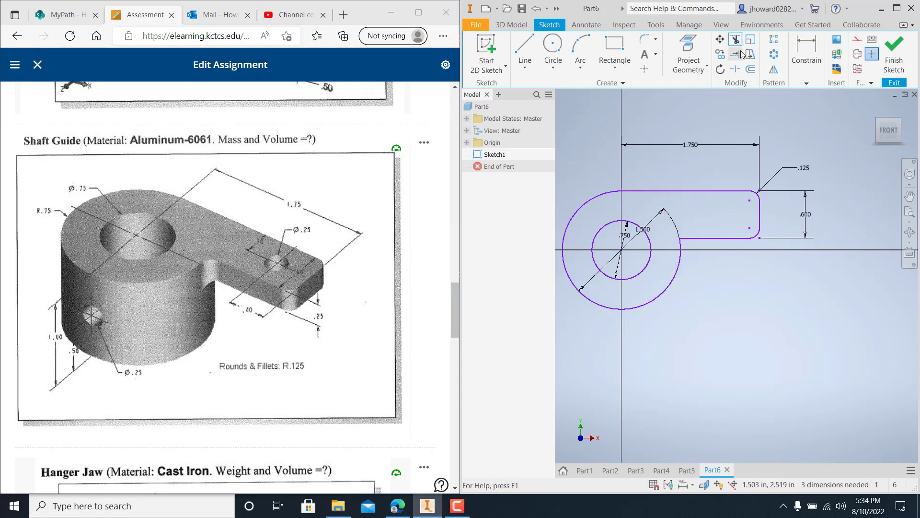
{"action": "left_click", "coordinate": [645, 39]}
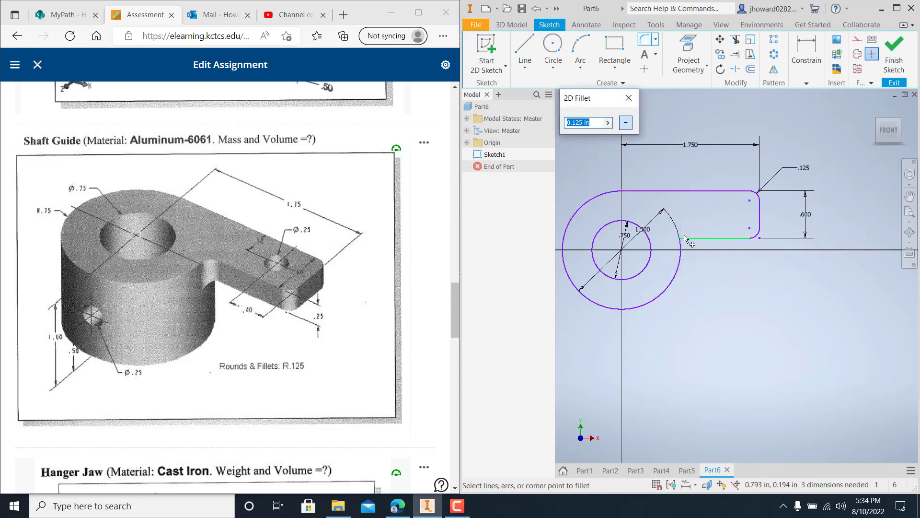
{"action": "left_click", "coordinate": [682, 250]}
{"action": "key", "text": "Escape"}
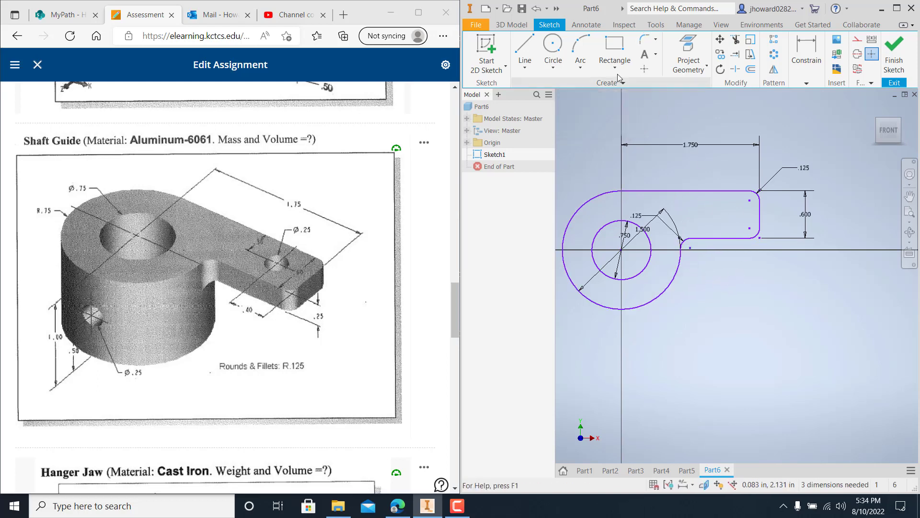
{"action": "left_click", "coordinate": [553, 45]}
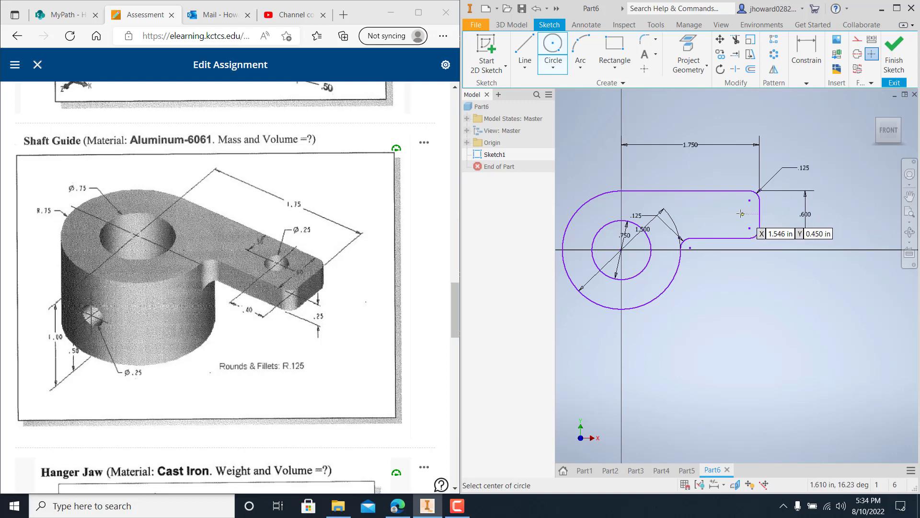
Step: Draw a .250 diameter hole circle inside the arm
{"action": "left_click", "coordinate": [729, 214]}
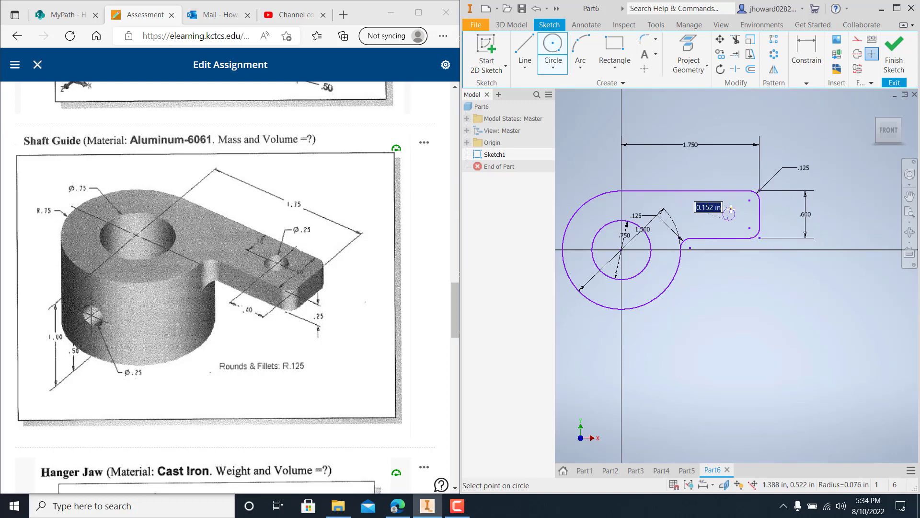
{"action": "type", "text": ".25"}
{"action": "key", "text": "Return"}
Step: Dimension the hole .400 from the arm's end line and .300 from its edge
{"action": "left_click", "coordinate": [806, 83]}
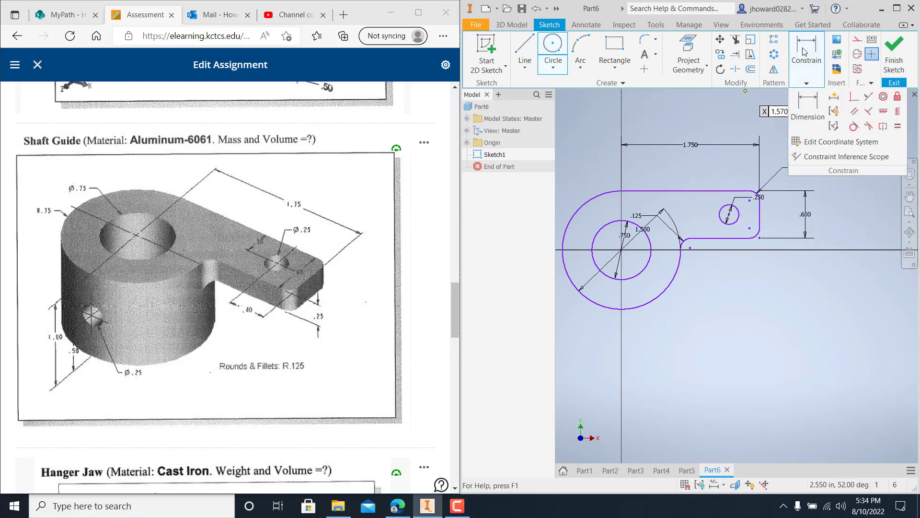
{"action": "left_click", "coordinate": [810, 95]}
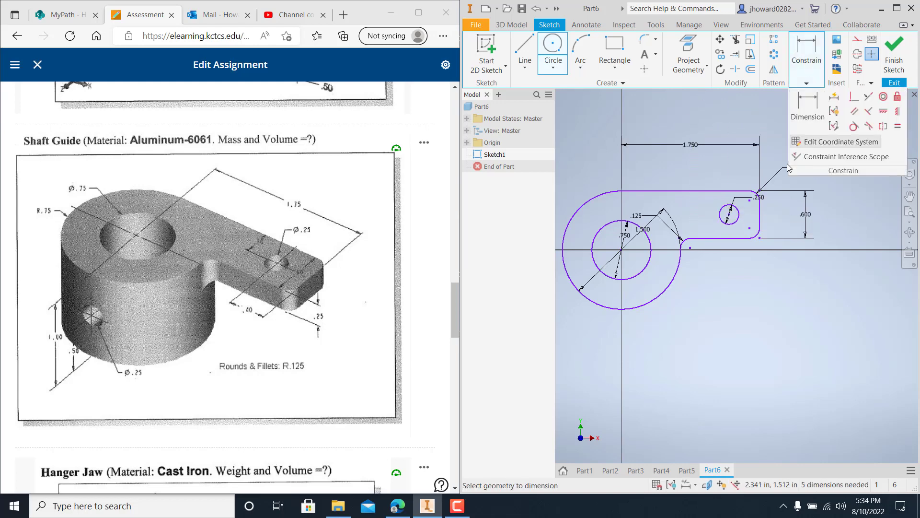
{"action": "left_click", "coordinate": [761, 216]}
{"action": "left_click", "coordinate": [743, 276]}
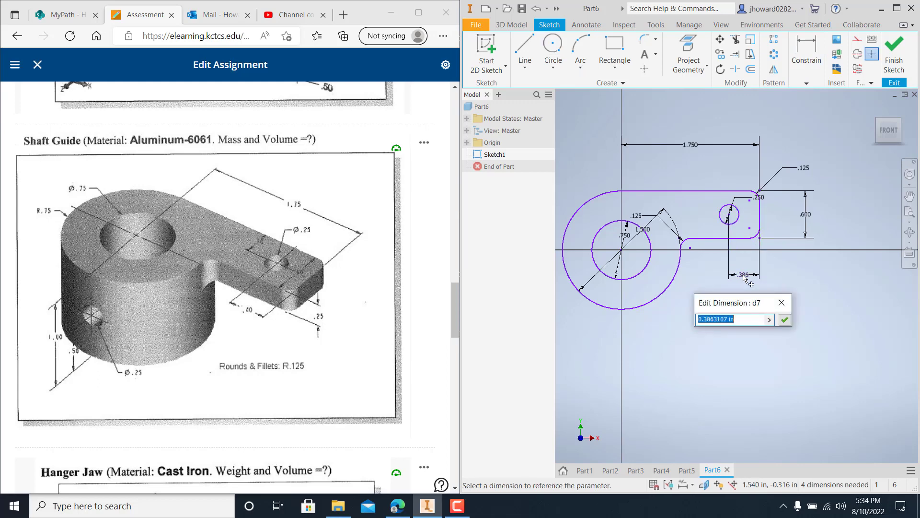
{"action": "type", "text": ".4"}
{"action": "key", "text": "Return"}
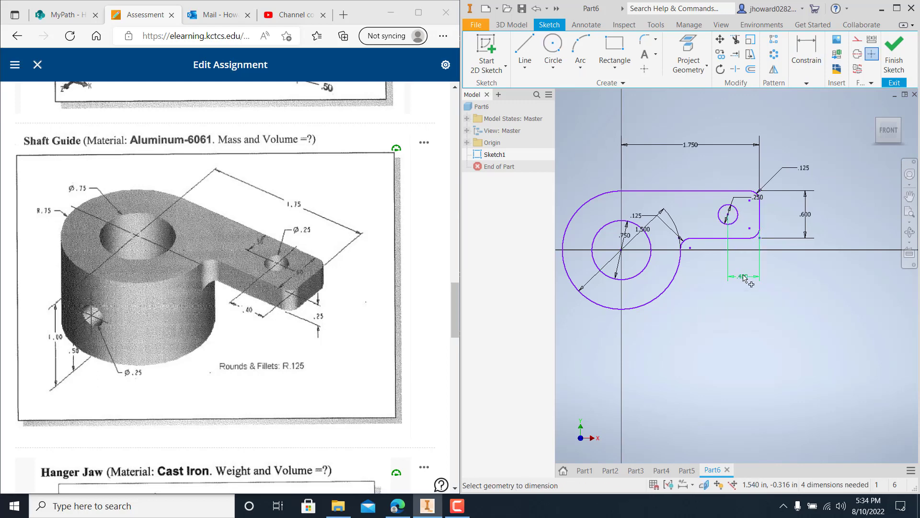
{"action": "key", "text": "Escape"}
{"action": "key", "text": "d"}
{"action": "left_click", "coordinate": [741, 234]}
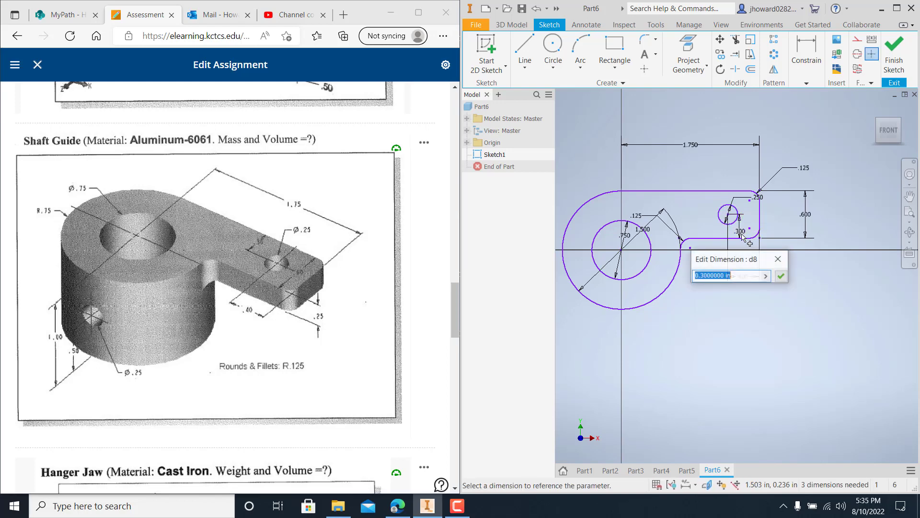
{"action": "left_click", "coordinate": [781, 276]}
{"action": "key", "text": "Escape"}
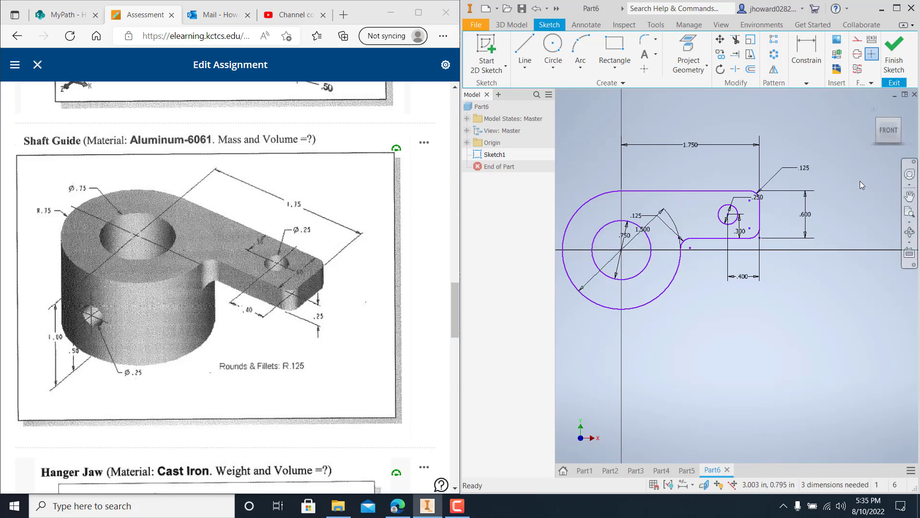
Step: Finish the sketch, extrude the profile into a .25-thick solid, and view the round end's face
{"action": "left_click", "coordinate": [891, 59]}
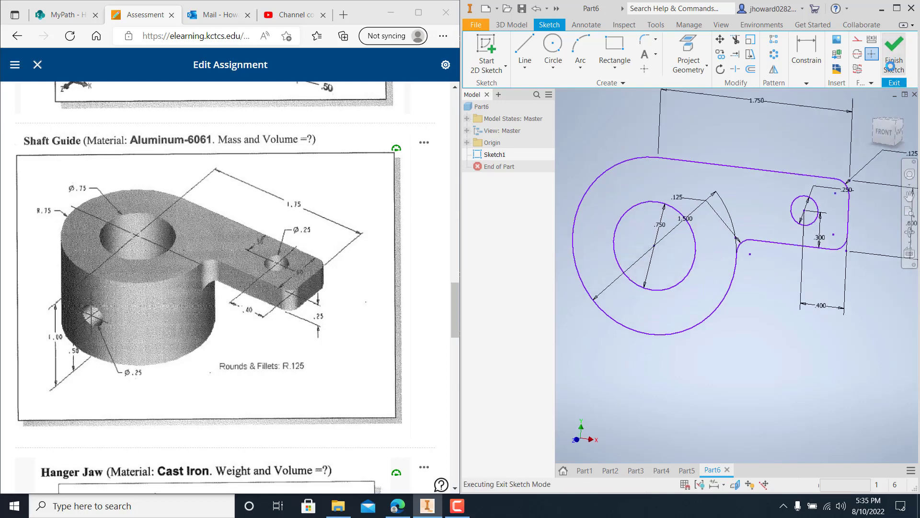
{"action": "left_click", "coordinate": [529, 52]}
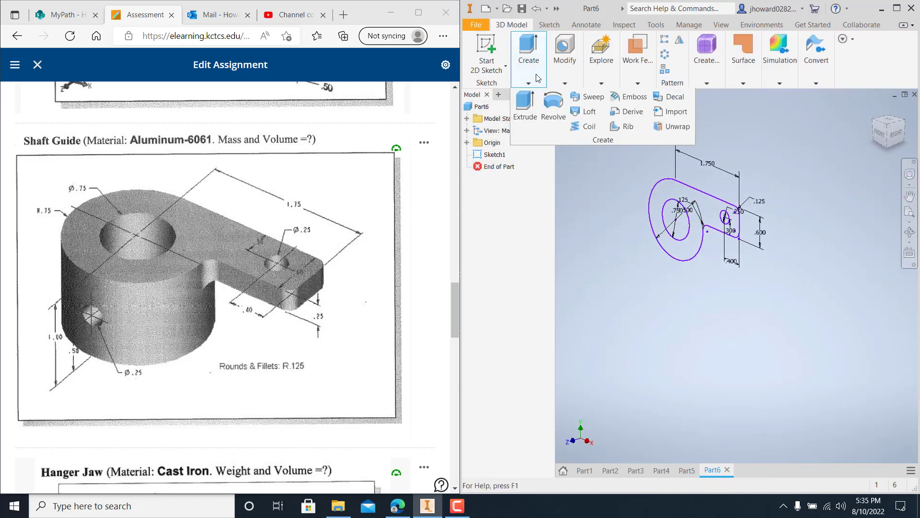
{"action": "left_click", "coordinate": [526, 111]}
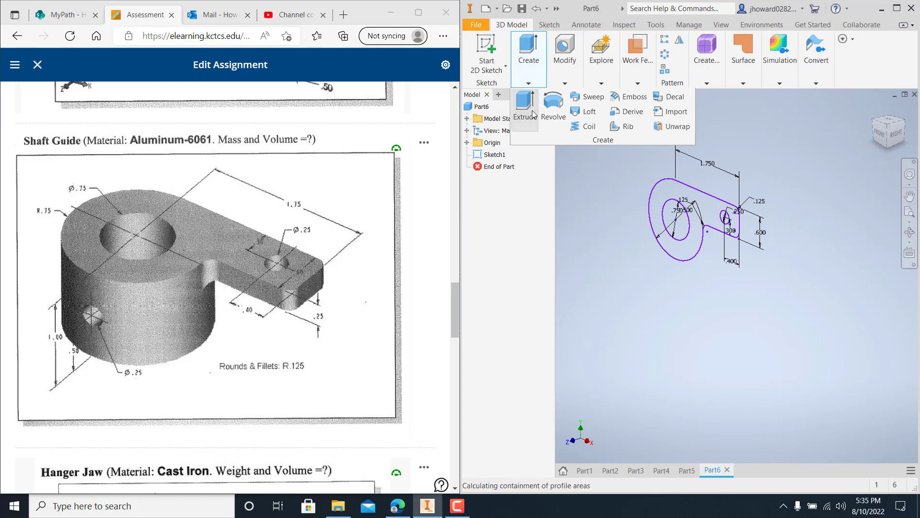
{"action": "left_click", "coordinate": [710, 213]}
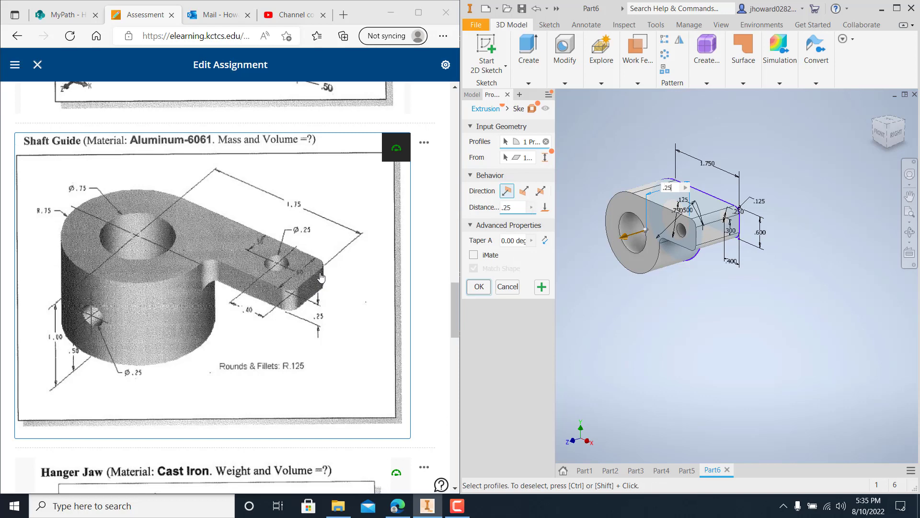
{"action": "key", "text": "Return"}
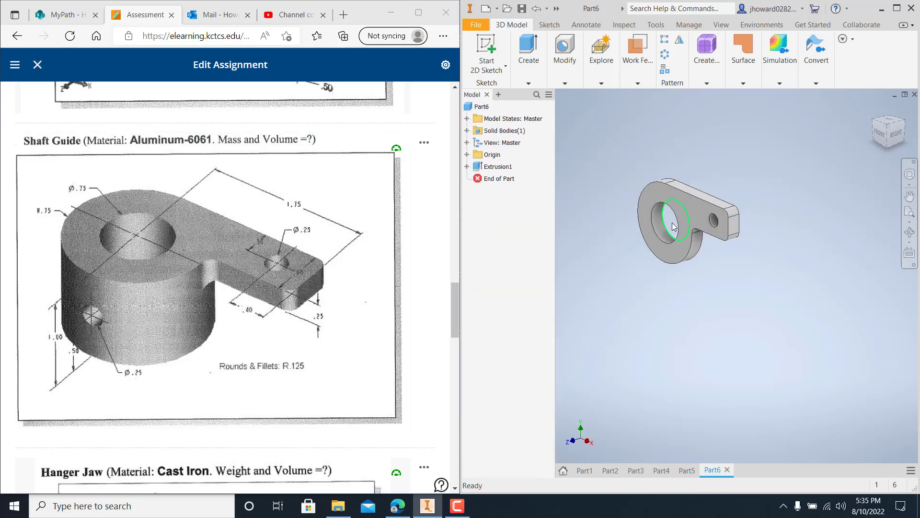
{"action": "mouse_move", "coordinate": [678, 216]}
{"action": "middle_mouse_down", "text": "shift"}
{"action": "mouse_move", "coordinate": [660, 268]}
{"action": "mouse_move", "coordinate": [635, 278]}
{"action": "middle_mouse_up", "text": "shift"}
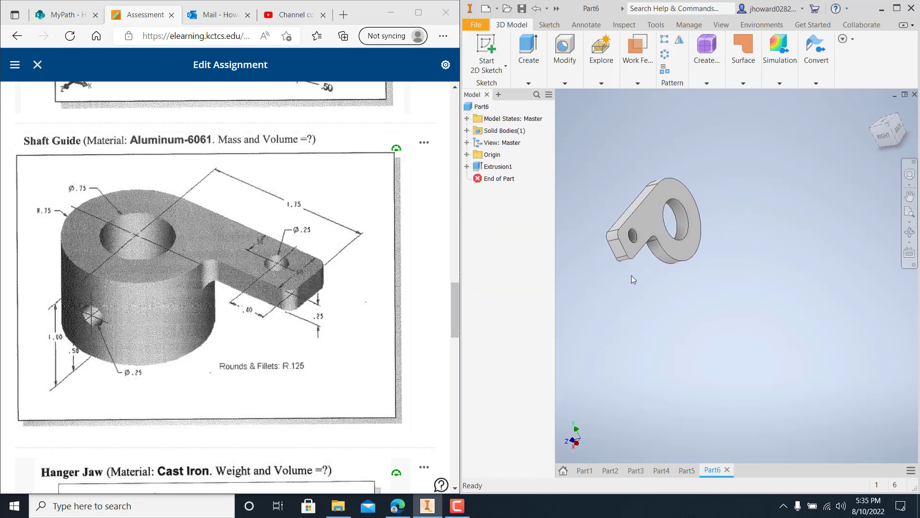
Step: Start a new 2D sketch on the round end's flat boss face
{"action": "left_click", "coordinate": [496, 77]}
{"action": "left_click", "coordinate": [499, 91]}
{"action": "left_click", "coordinate": [678, 196]}
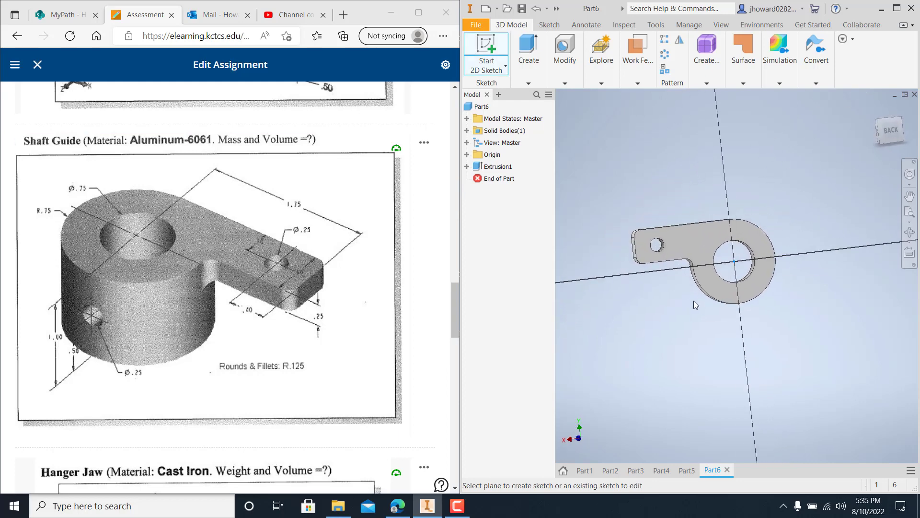
{"action": "scroll", "coordinate": [656, 222], "scroll_direction": "up", "scroll_amount": 5}
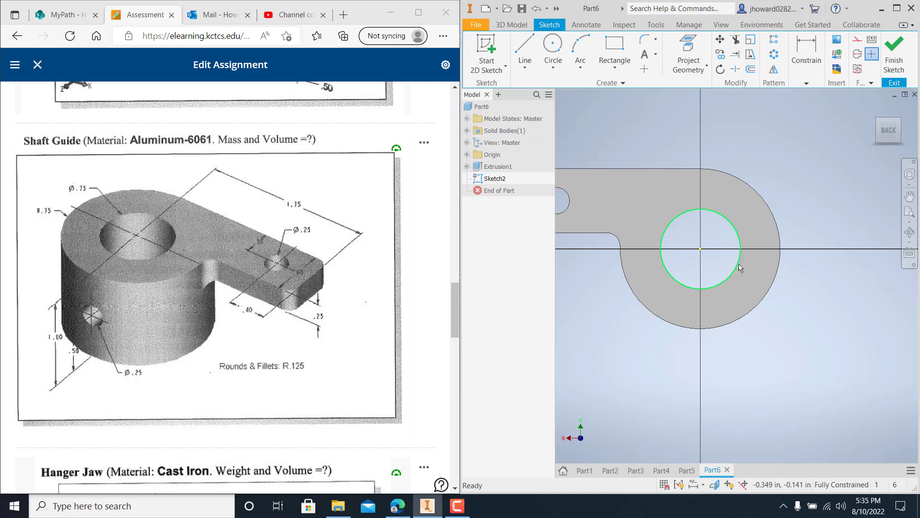
{"action": "left_click", "coordinate": [688, 67]}
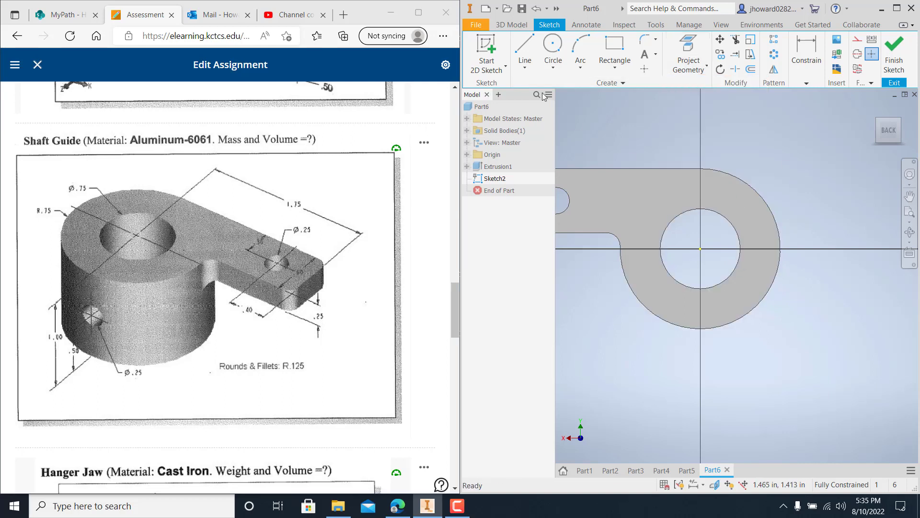
Step: Draw a 0.750 in radius circle and a hole-edge circle at the origin, then finish the sketch
{"action": "key", "text": "c"}
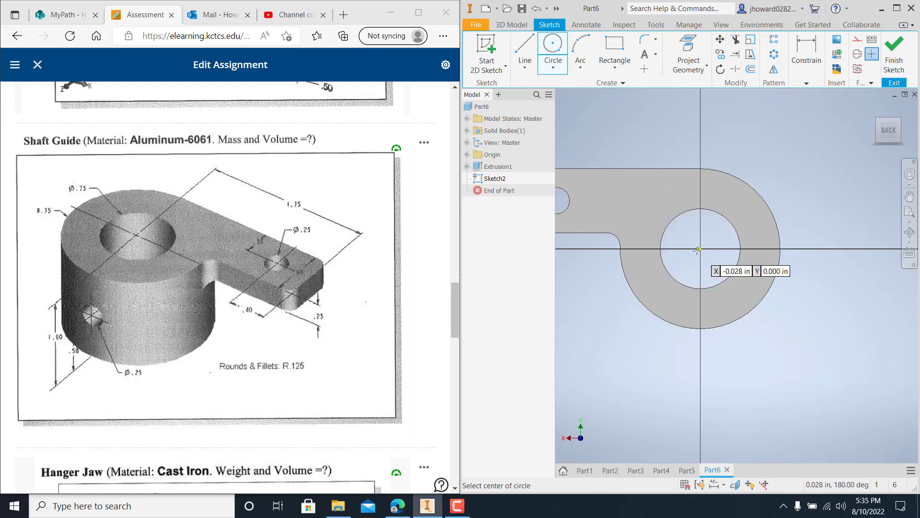
{"action": "left_click", "coordinate": [700, 249]}
{"action": "key", "text": "Escape"}
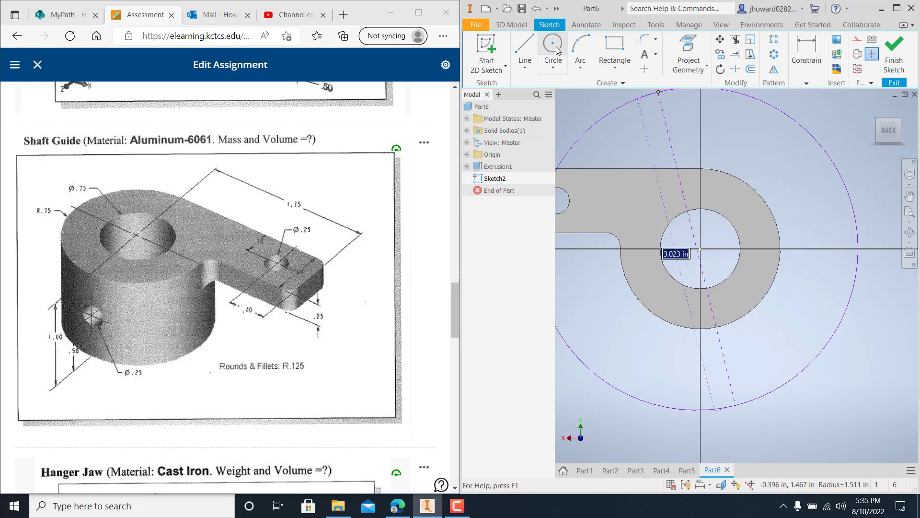
{"action": "key", "text": "c"}
{"action": "left_click", "coordinate": [700, 249]}
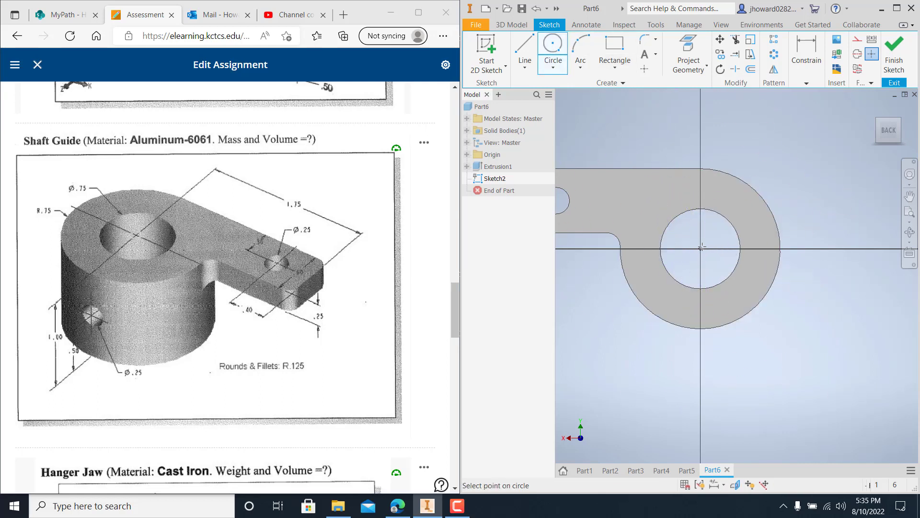
{"action": "left_click", "coordinate": [701, 169]}
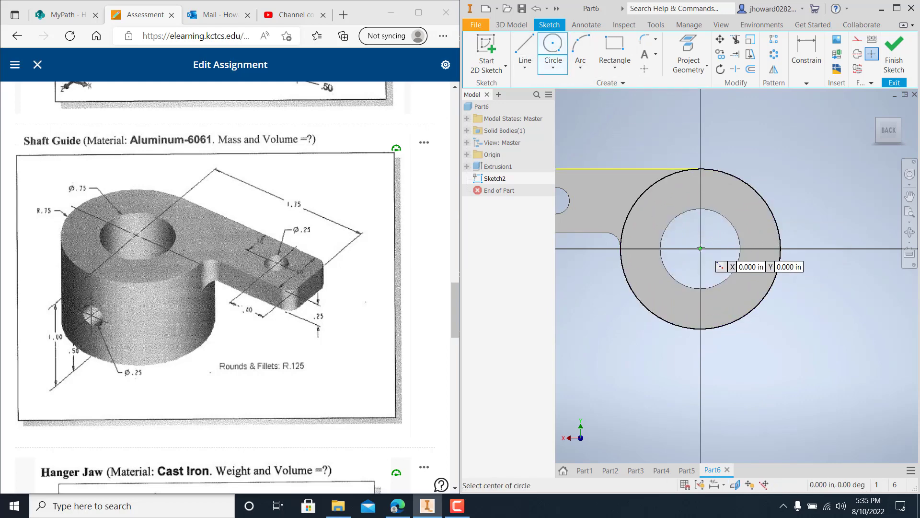
{"action": "left_click", "coordinate": [701, 249]}
{"action": "left_click", "coordinate": [701, 209]}
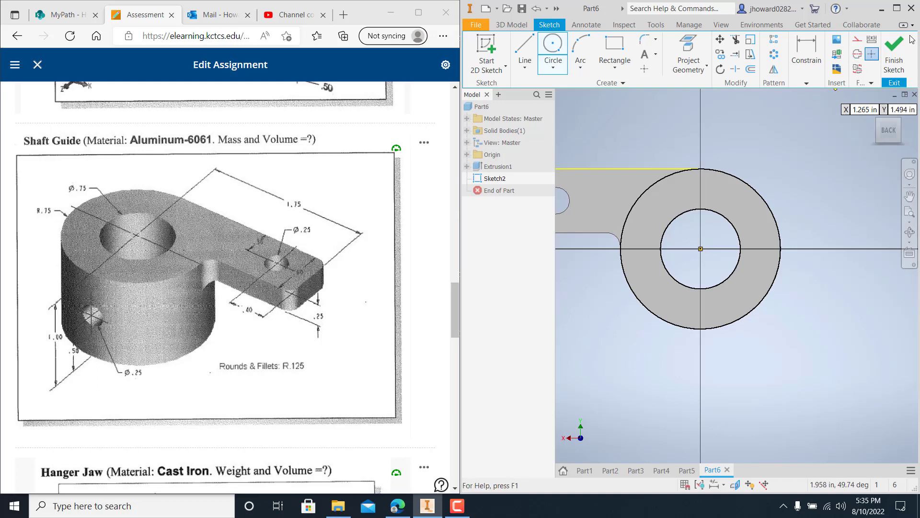
{"action": "left_click", "coordinate": [895, 53]}
{"action": "left_click", "coordinate": [575, 75]}
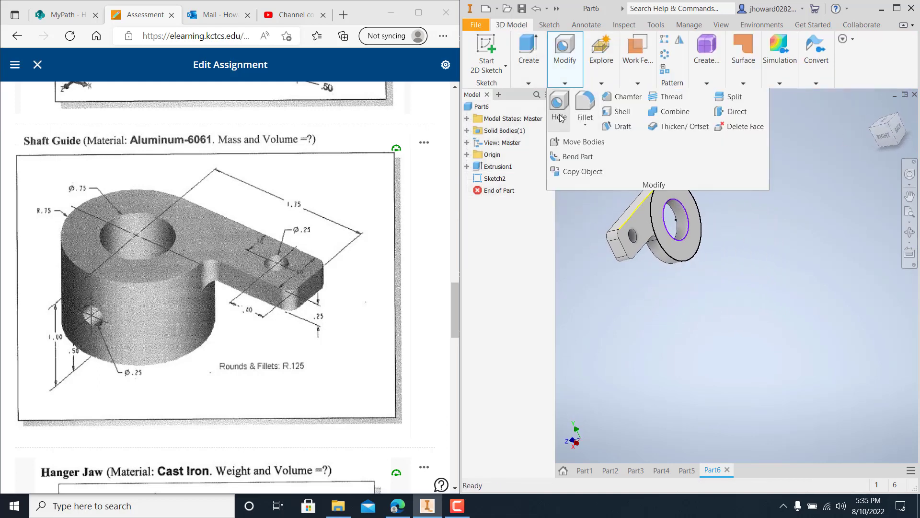
Step: Extrude the ring between the two circles 0.75 in to form the hollow boss
{"action": "left_click", "coordinate": [528, 81]}
{"action": "left_click", "coordinate": [525, 110]}
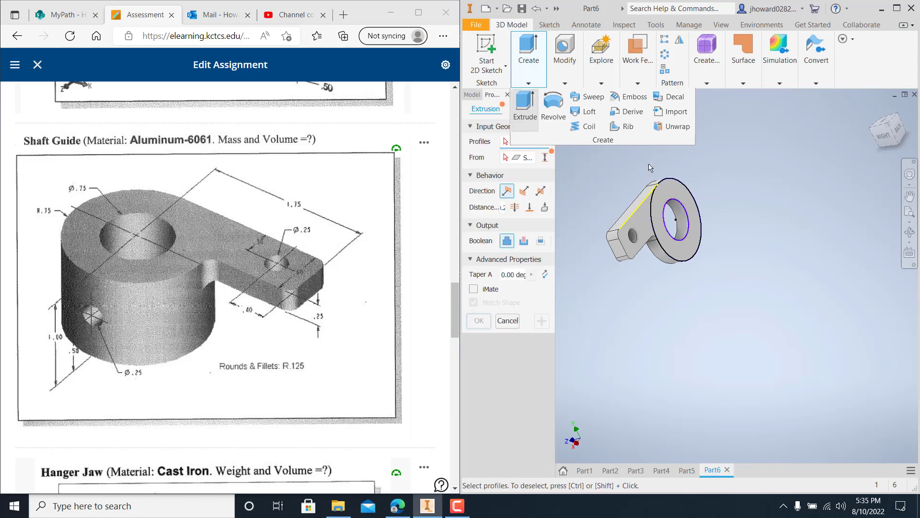
{"action": "left_click", "coordinate": [661, 201]}
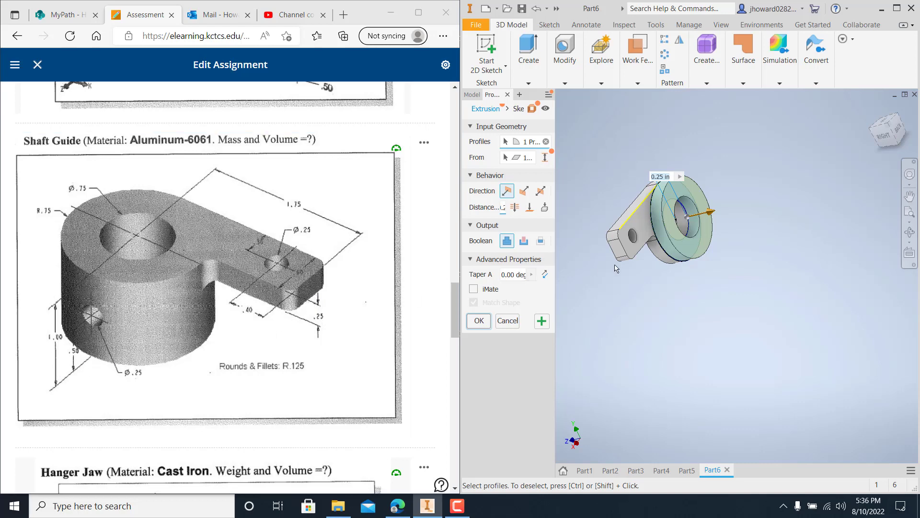
{"action": "type", "text": ".75"}
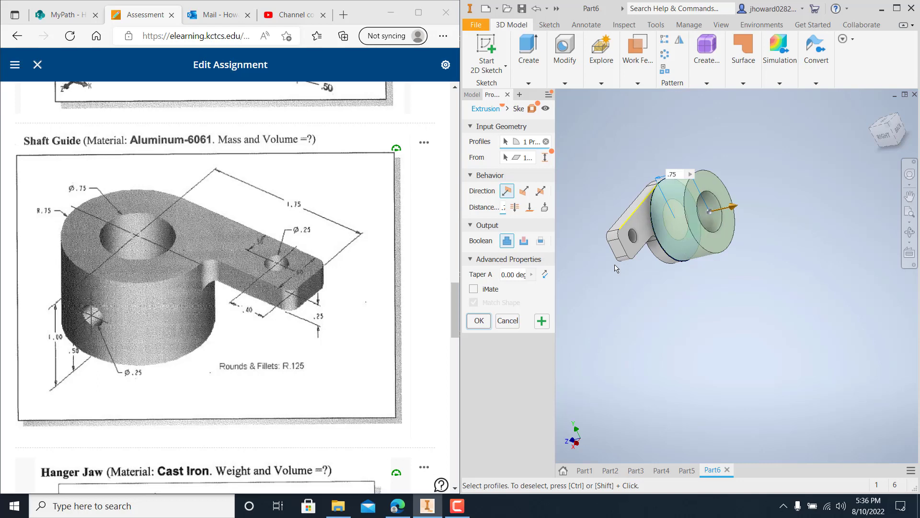
{"action": "key", "text": "Return"}
{"action": "middle_click_drag", "start_coordinate": [691, 320], "coordinate": [716, 316], "text": "shift"}
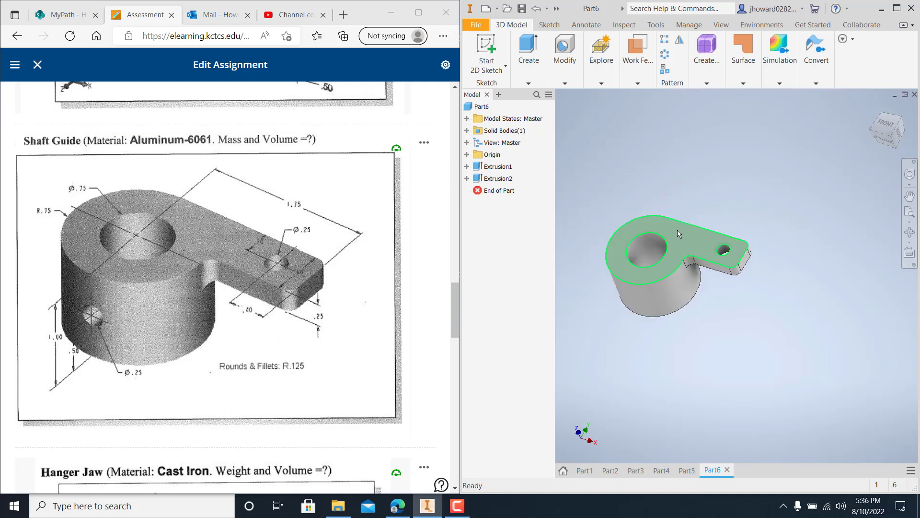
Step: Turn on visibility of the XZ origin plane and start a new 2D sketch
{"action": "mouse_move", "coordinate": [677, 234]}
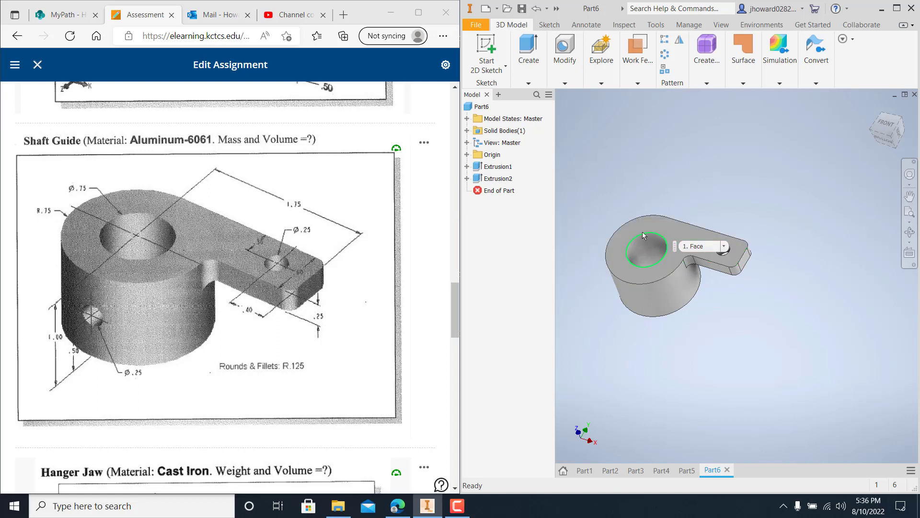
{"action": "left_click", "coordinate": [467, 155]}
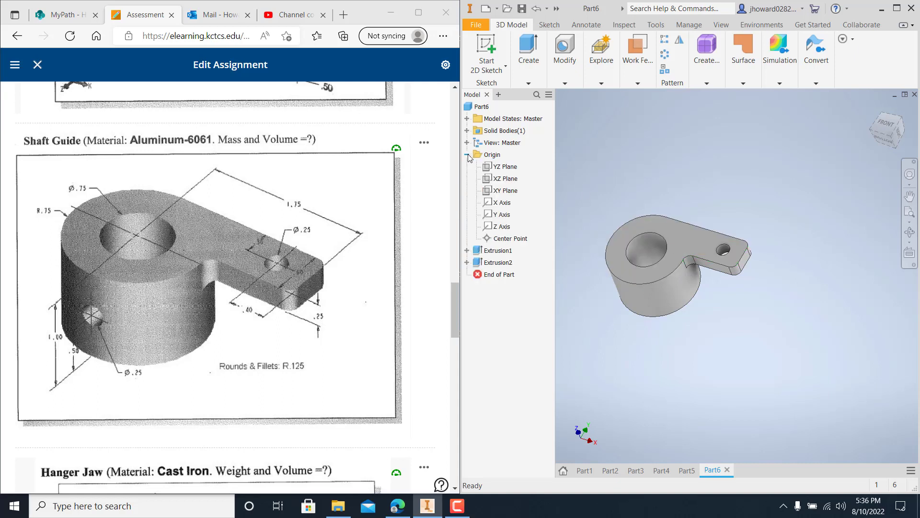
{"action": "left_click", "coordinate": [506, 180]}
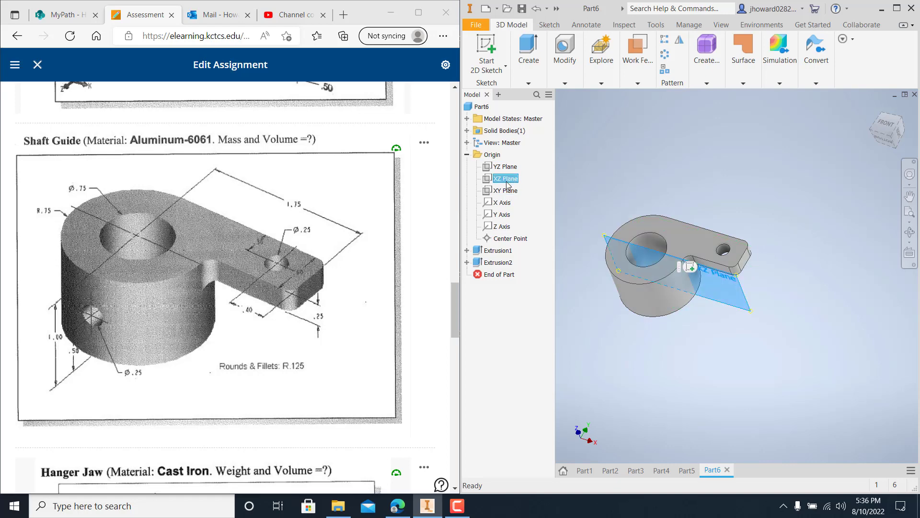
{"action": "mouse_move", "coordinate": [717, 221]}
{"action": "middle_mouse_down", "text": "shift"}
{"action": "mouse_move", "coordinate": [734, 180]}
{"action": "mouse_move", "coordinate": [735, 244]}
{"action": "mouse_move", "coordinate": [741, 219]}
{"action": "mouse_move", "coordinate": [723, 206]}
{"action": "middle_mouse_up", "text": "shift"}
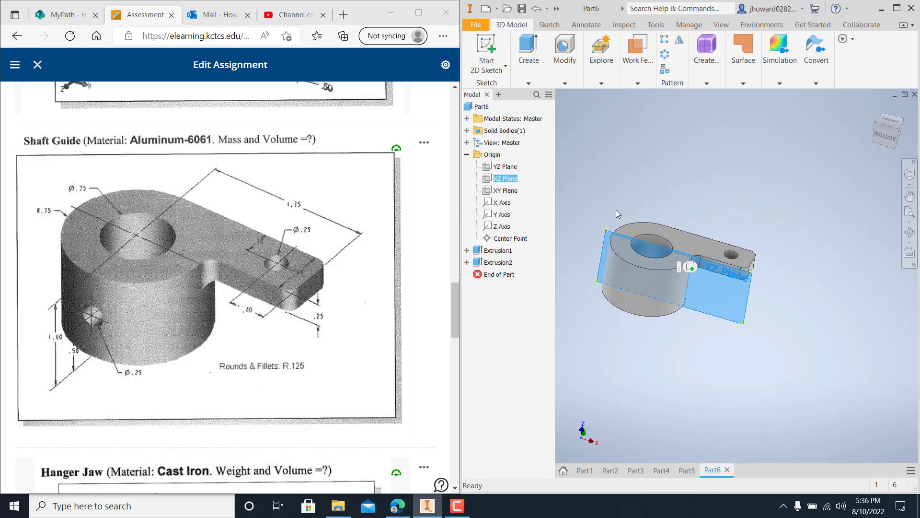
{"action": "right_click", "coordinate": [502, 179]}
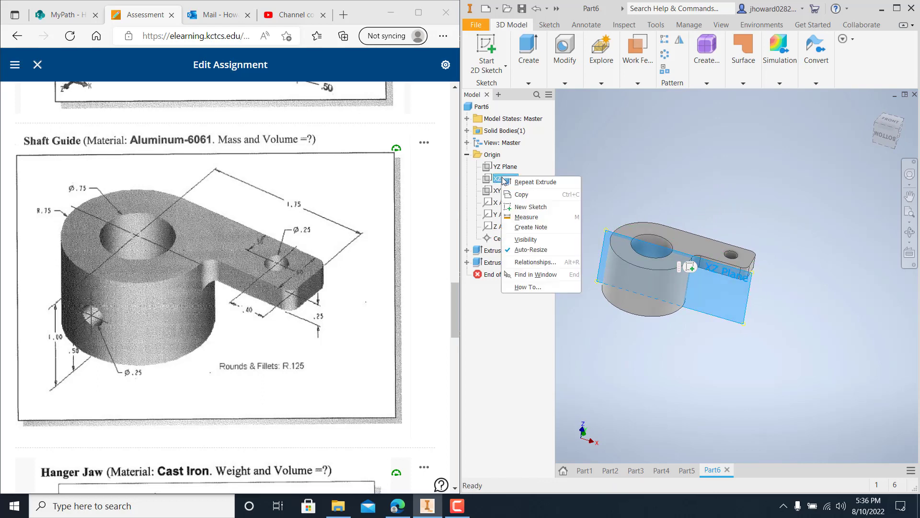
{"action": "left_click", "coordinate": [535, 239]}
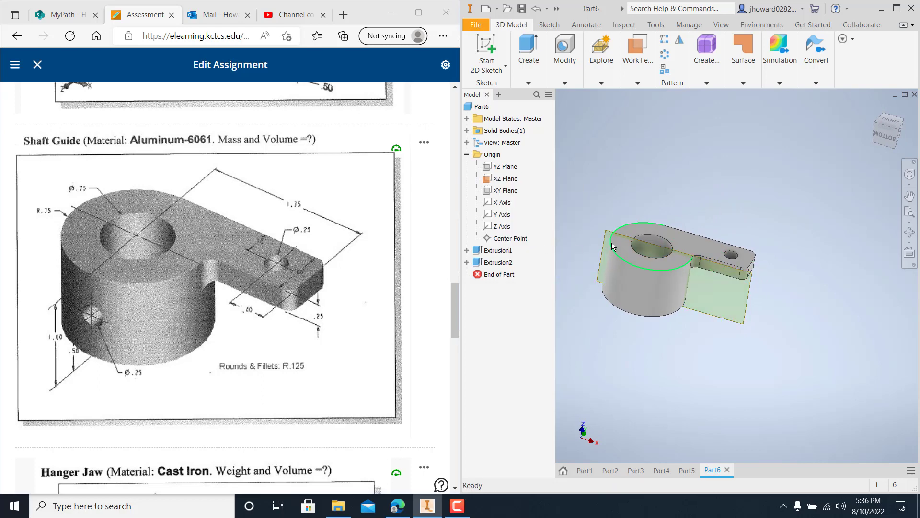
{"action": "left_click", "coordinate": [506, 66]}
{"action": "left_click", "coordinate": [498, 87]}
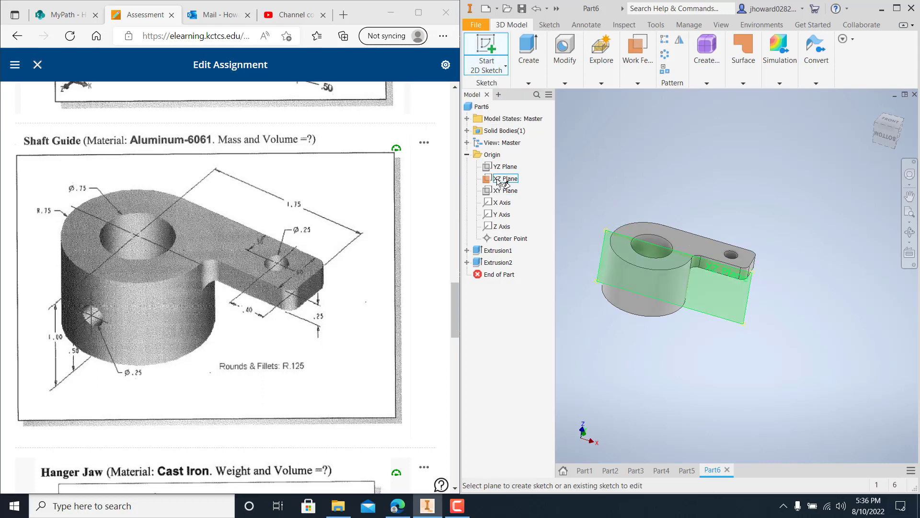
Step: Place Sketch3 on the XZ plane and return to the home view
{"action": "left_click", "coordinate": [739, 302]}
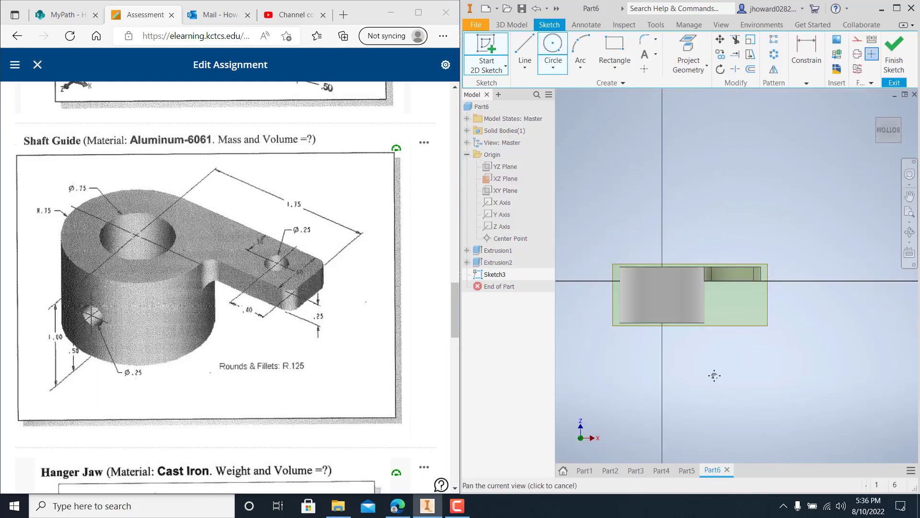
{"action": "key", "text": "Escape"}
{"action": "scroll", "coordinate": [677, 347], "scroll_direction": "up", "scroll_amount": 3}
{"action": "scroll", "coordinate": [677, 346], "scroll_direction": "down", "scroll_amount": 2}
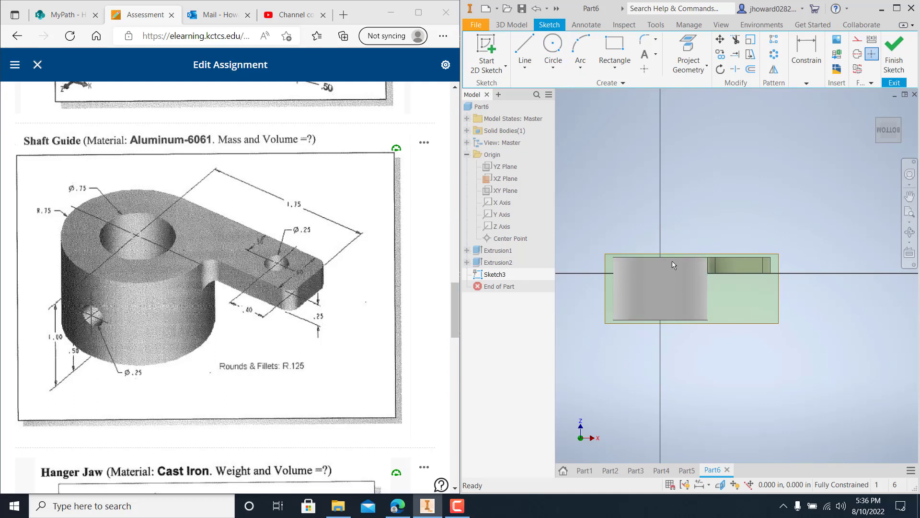
{"action": "key", "text": "F6"}
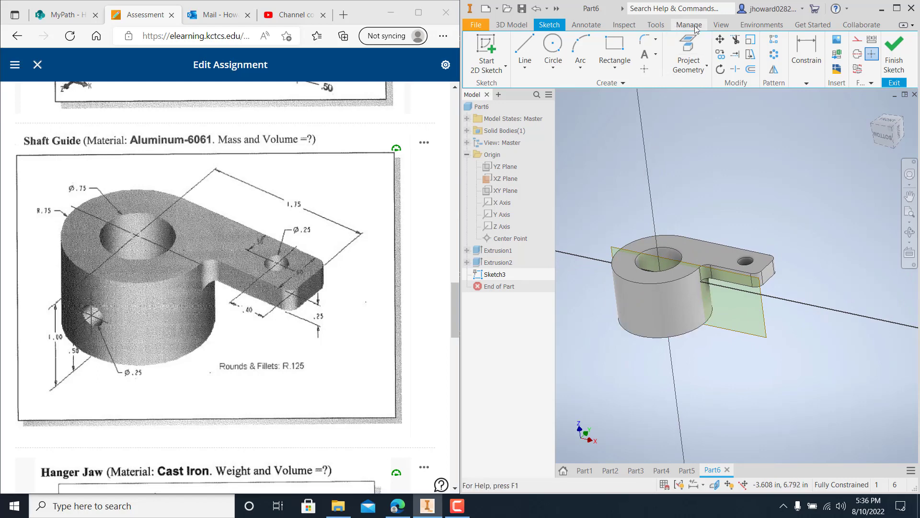
Step: Slice the part at the sketch plane and view it face-on, back in the Sketch tab
{"action": "left_click", "coordinate": [721, 24]}
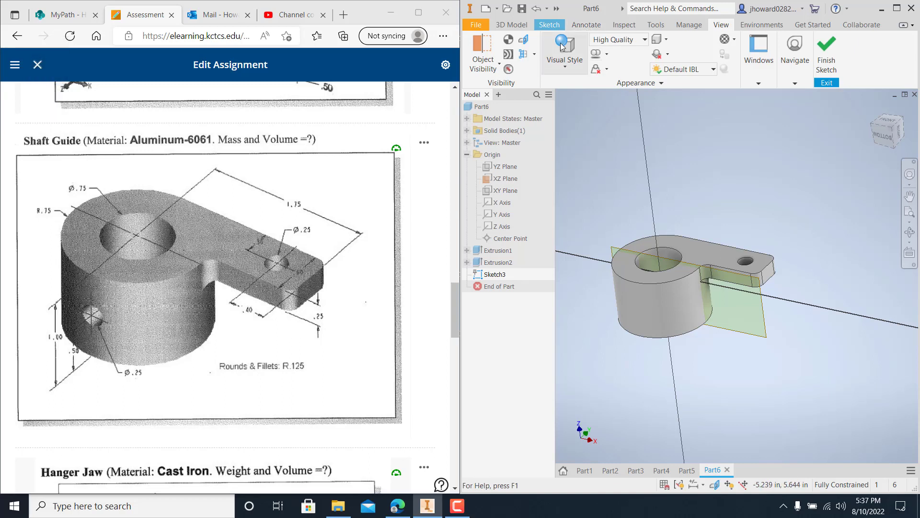
{"action": "left_click", "coordinate": [524, 40]}
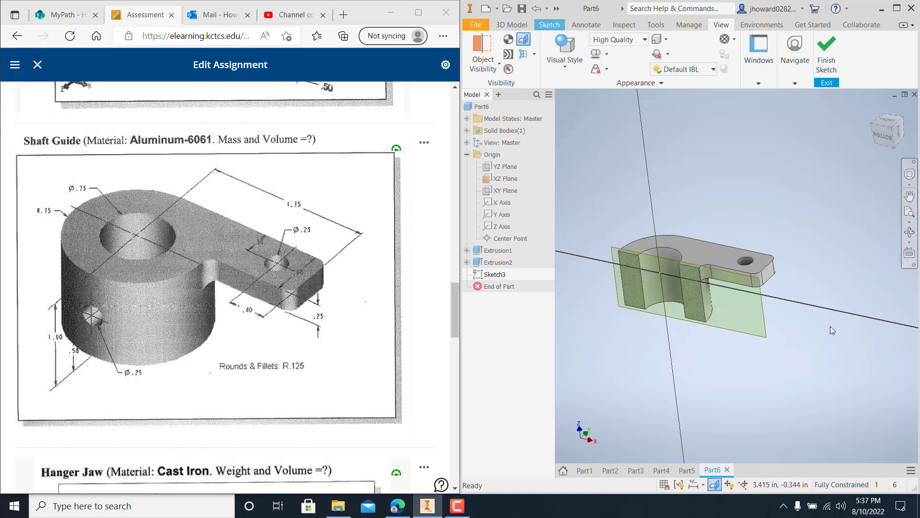
{"action": "middle_click_drag", "start_coordinate": [831, 326], "coordinate": [838, 224], "text": "shift"}
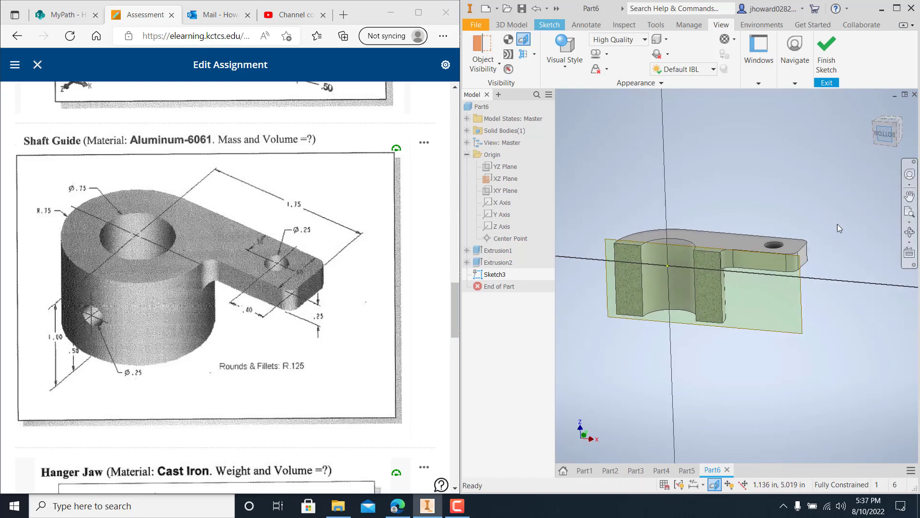
{"action": "key", "text": "Page_Up"}
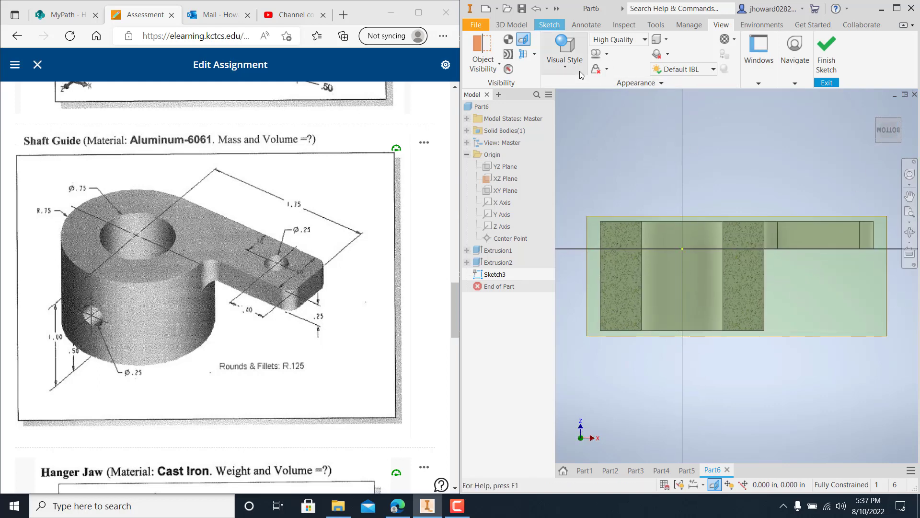
{"action": "left_click", "coordinate": [549, 24]}
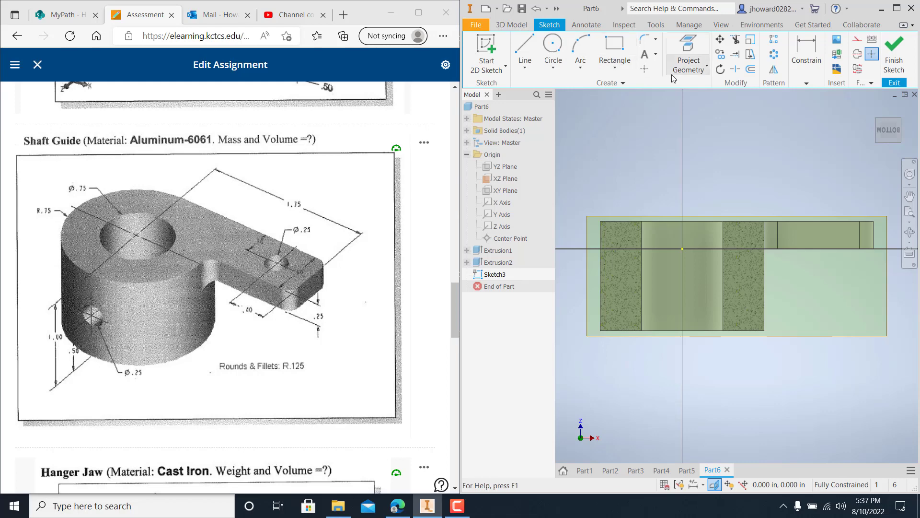
Step: Project the bore's left and right edges into the sketch and draw a line spanning them
{"action": "left_click", "coordinate": [691, 77]}
{"action": "left_click", "coordinate": [701, 88]}
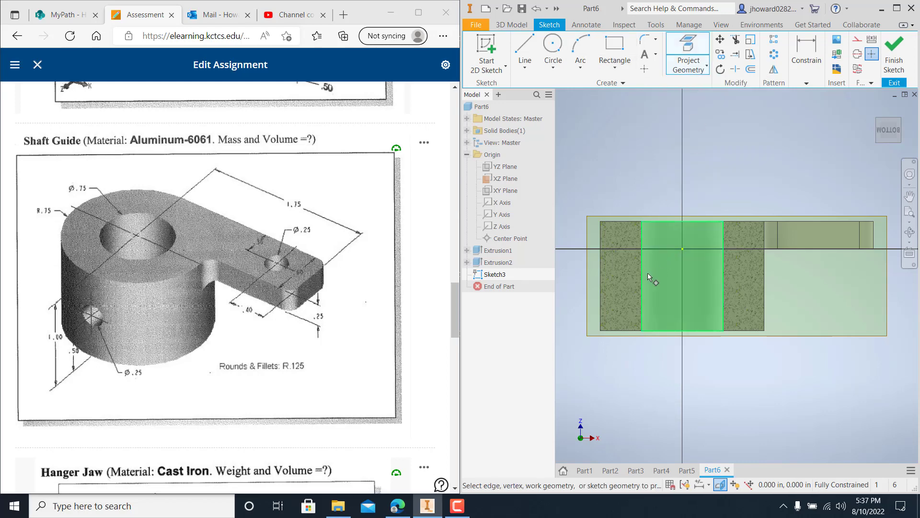
{"action": "left_click", "coordinate": [640, 281]}
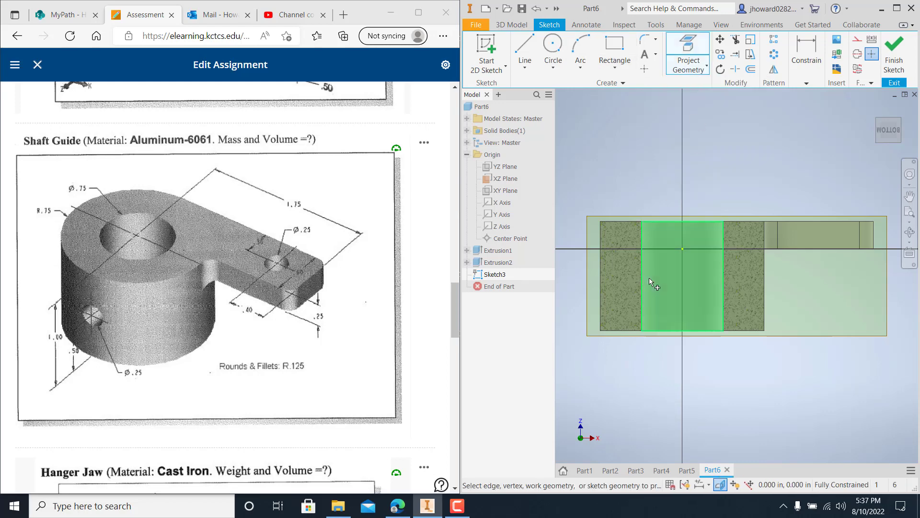
{"action": "left_click", "coordinate": [724, 280]}
{"action": "key", "text": "l"}
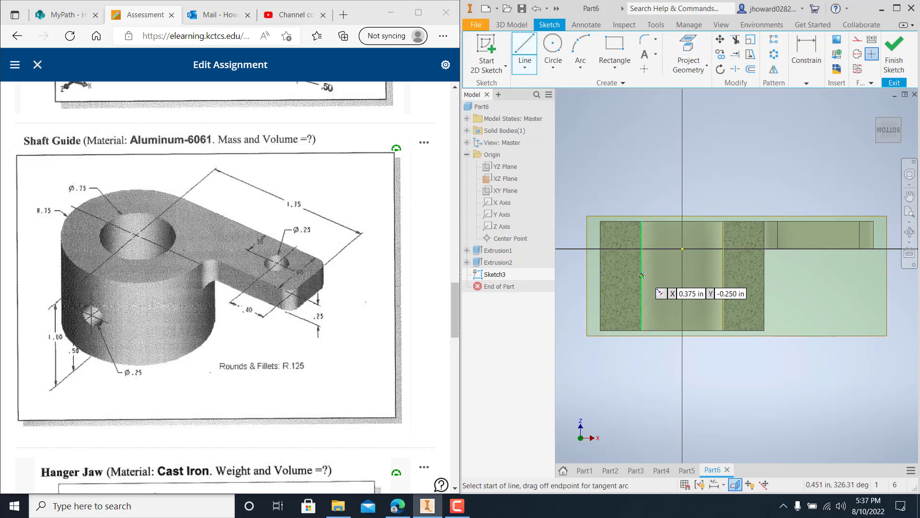
{"action": "left_click", "coordinate": [642, 276]}
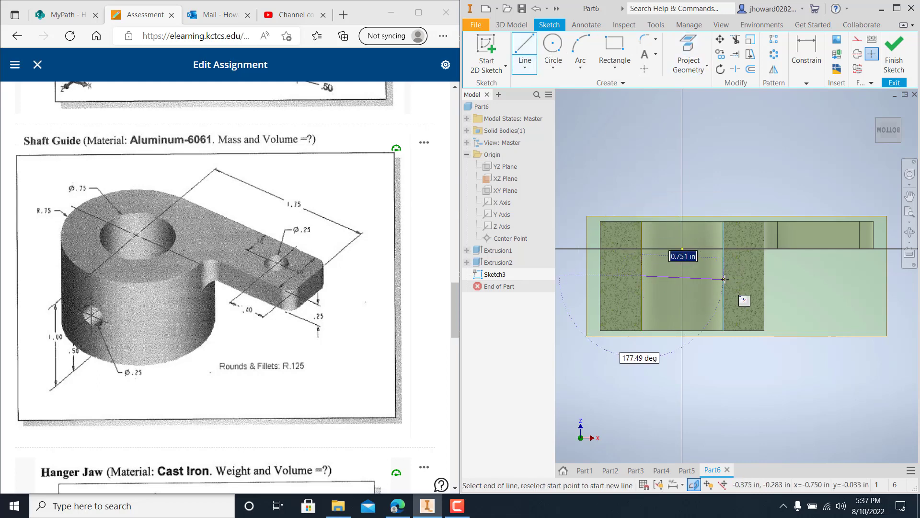
{"action": "left_click", "coordinate": [724, 277]}
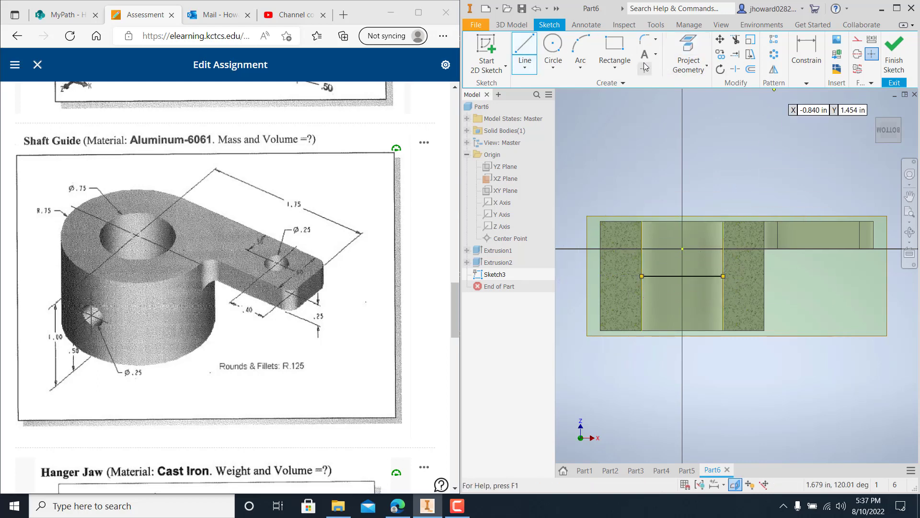
Step: Draw a .250 diameter circle centred on the line, then finish the sketch
{"action": "left_click", "coordinate": [558, 57]}
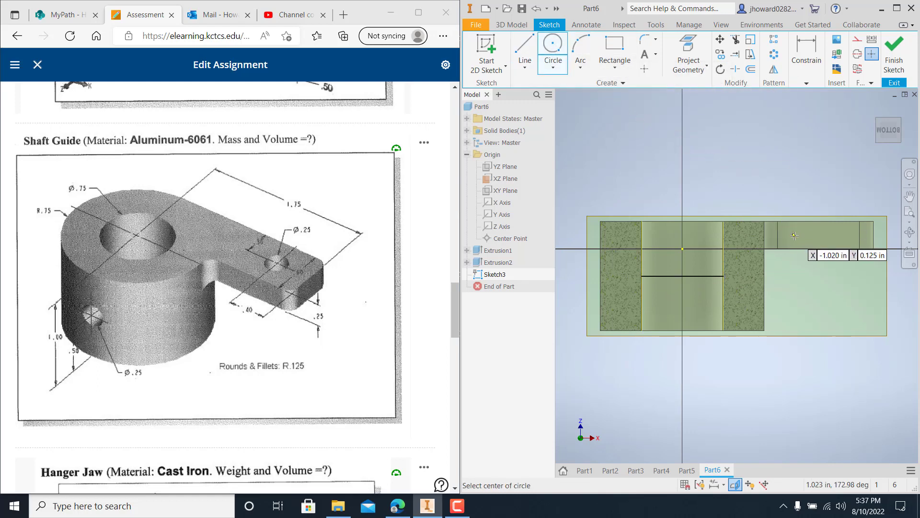
{"action": "left_click", "coordinate": [682, 276]}
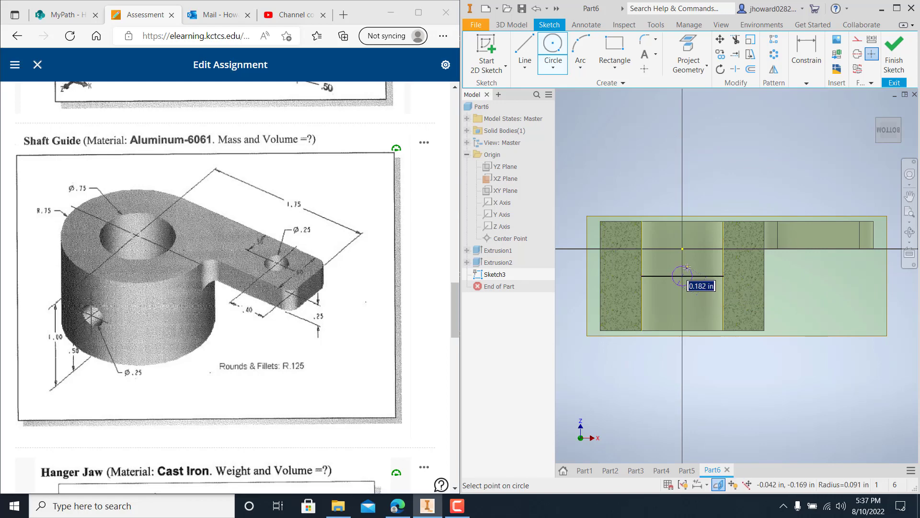
{"action": "type", "text": ".25"}
{"action": "key", "text": "Return"}
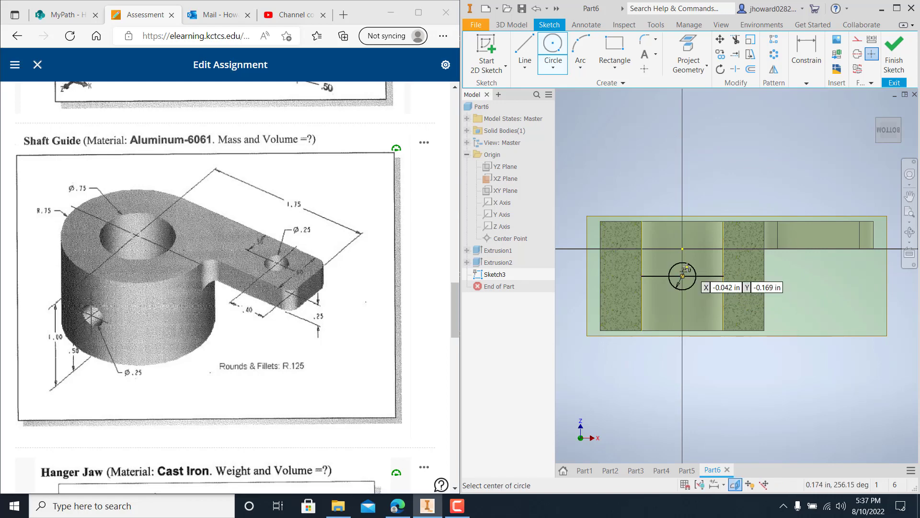
{"action": "left_click", "coordinate": [894, 52]}
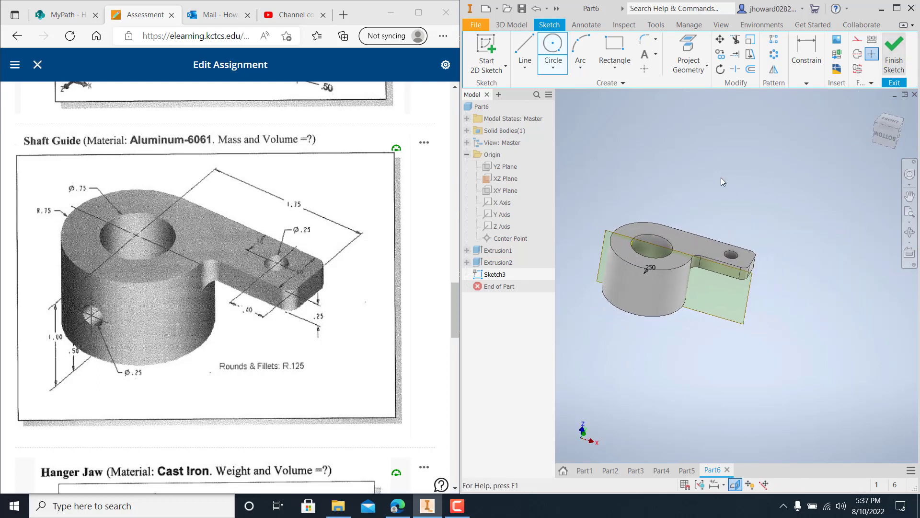
{"action": "left_click", "coordinate": [529, 53]}
Step: Start an extrusion and select both halves of the .250 circle as profiles
{"action": "left_click", "coordinate": [525, 110]}
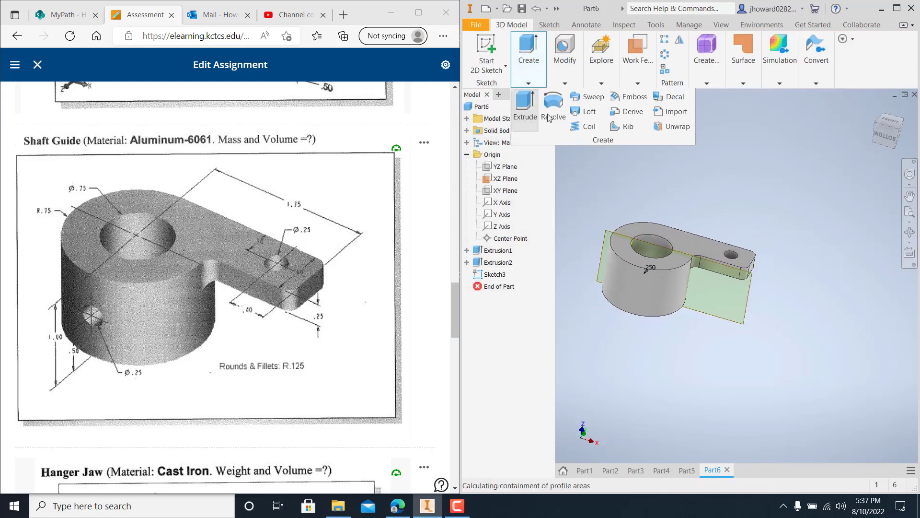
{"action": "middle_click_drag", "start_coordinate": [720, 210], "coordinate": [671, 269], "text": "shift"}
{"action": "scroll", "coordinate": [672, 269], "scroll_direction": "down", "scroll_amount": 5}
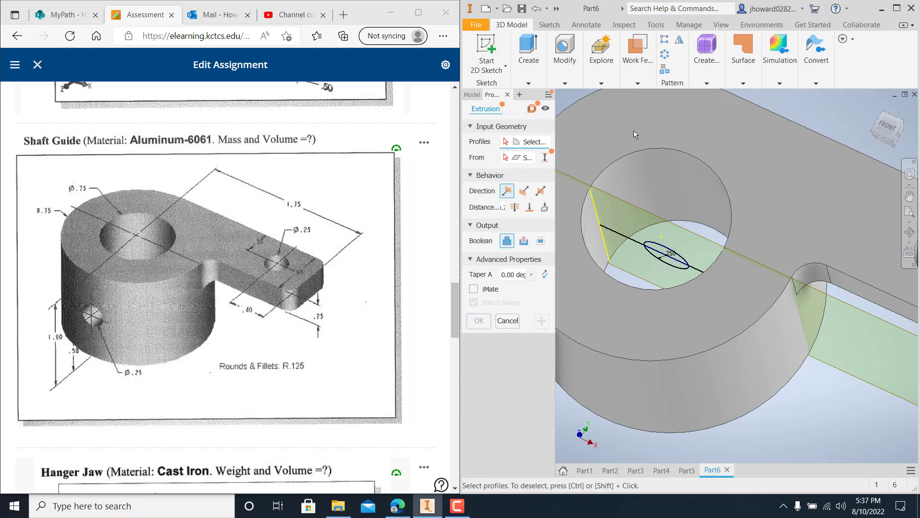
{"action": "left_click", "coordinate": [565, 53]}
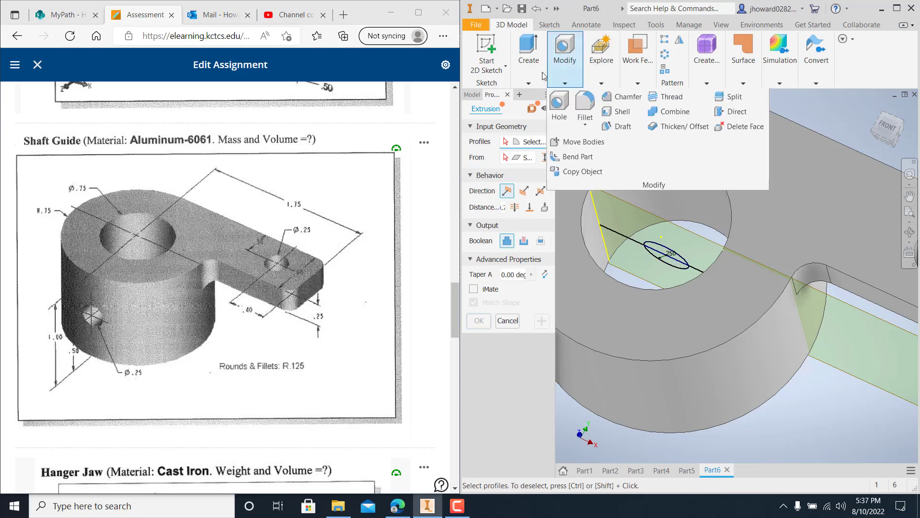
{"action": "left_click", "coordinate": [671, 267]}
{"action": "scroll", "coordinate": [675, 262], "scroll_direction": "down", "scroll_amount": 3}
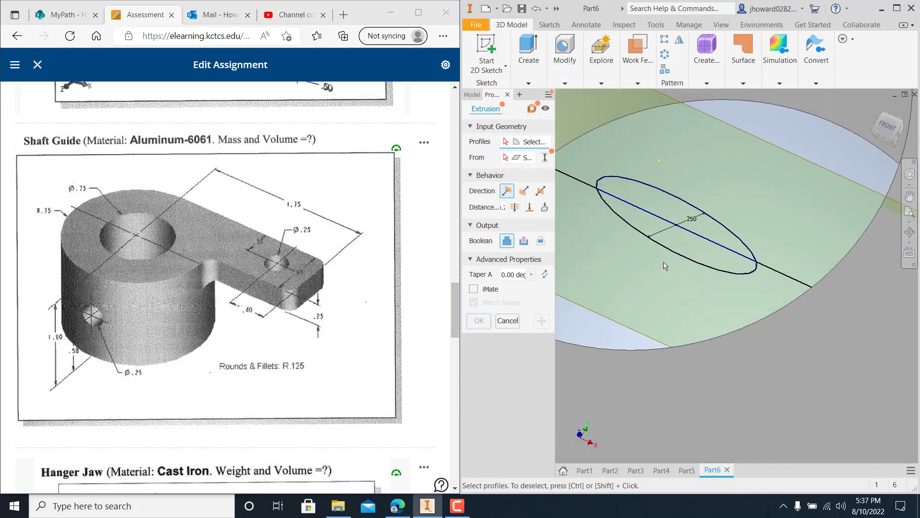
{"action": "left_click", "coordinate": [698, 229]}
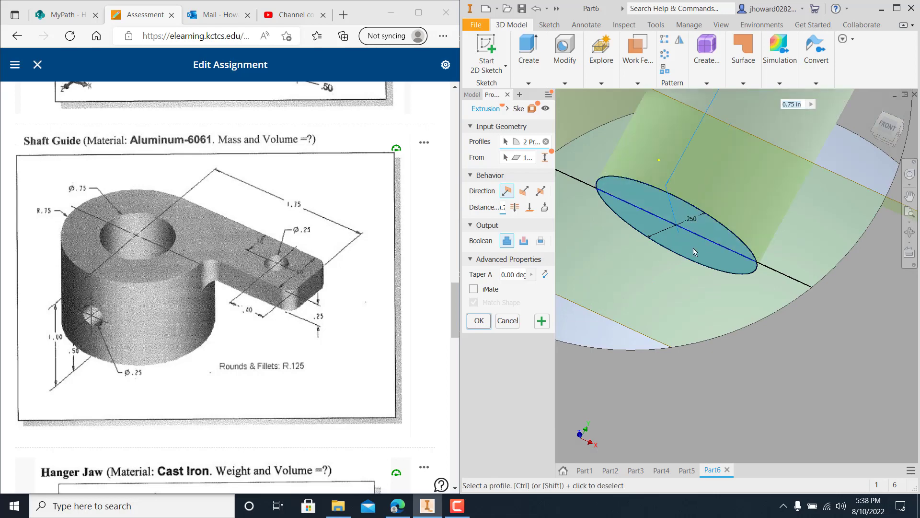
Step: Cut the profiles symmetrically 0.75 in into the boss as Extrusion3
{"action": "scroll", "coordinate": [693, 250], "scroll_direction": "up", "scroll_amount": 4}
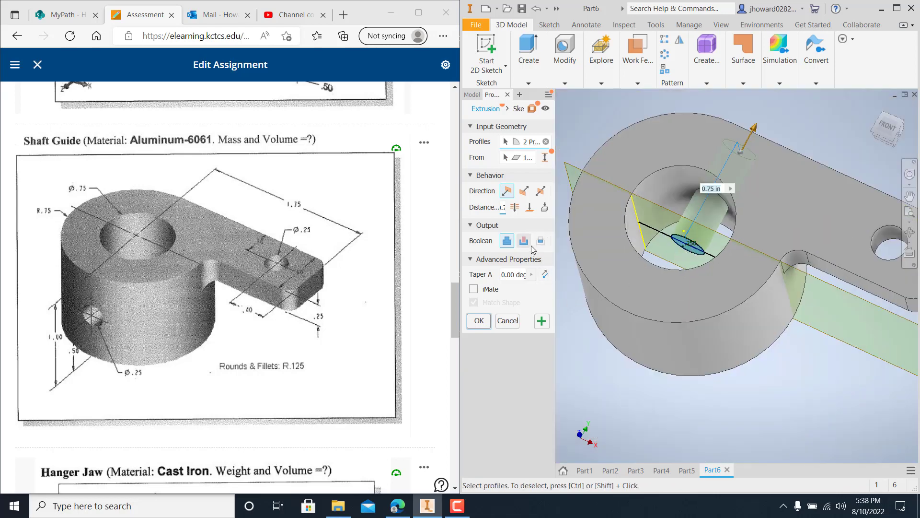
{"action": "left_click", "coordinate": [526, 243]}
{"action": "left_click", "coordinate": [541, 192]}
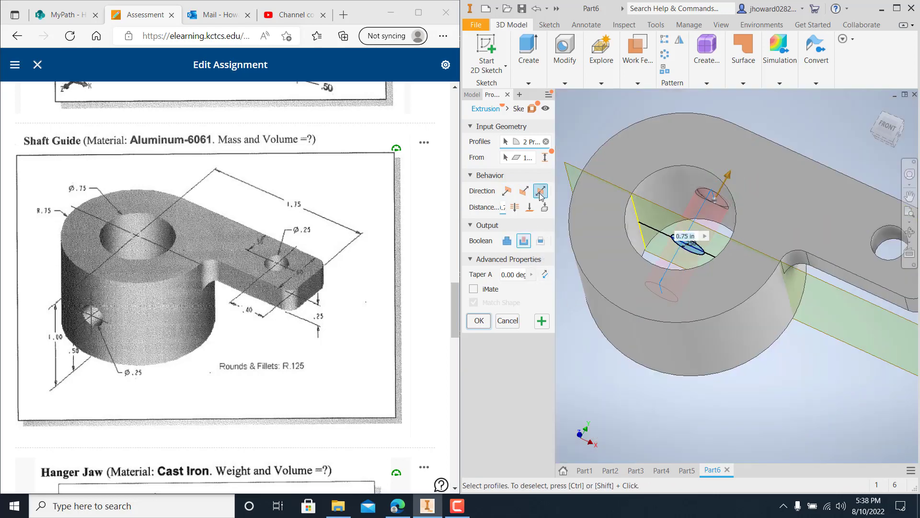
{"action": "left_click", "coordinate": [488, 322]}
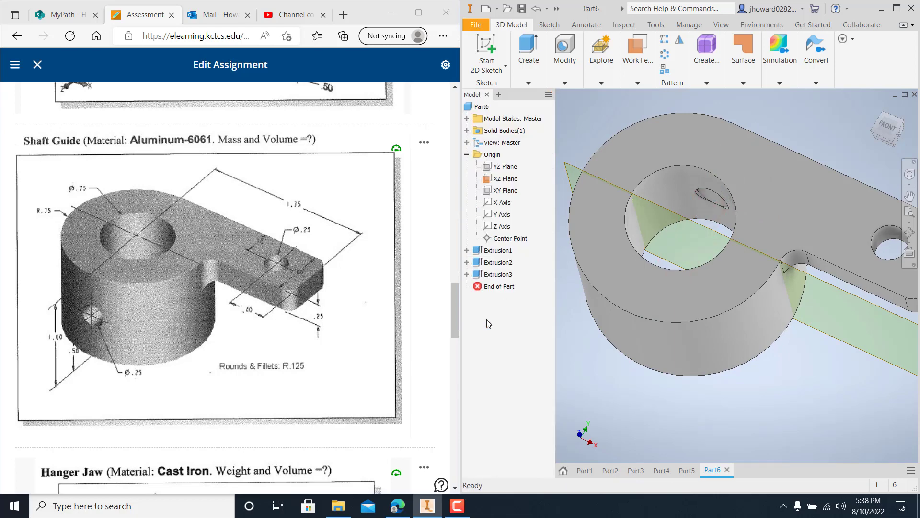
{"action": "middle_click_drag", "start_coordinate": [696, 321], "coordinate": [733, 341], "text": "shift"}
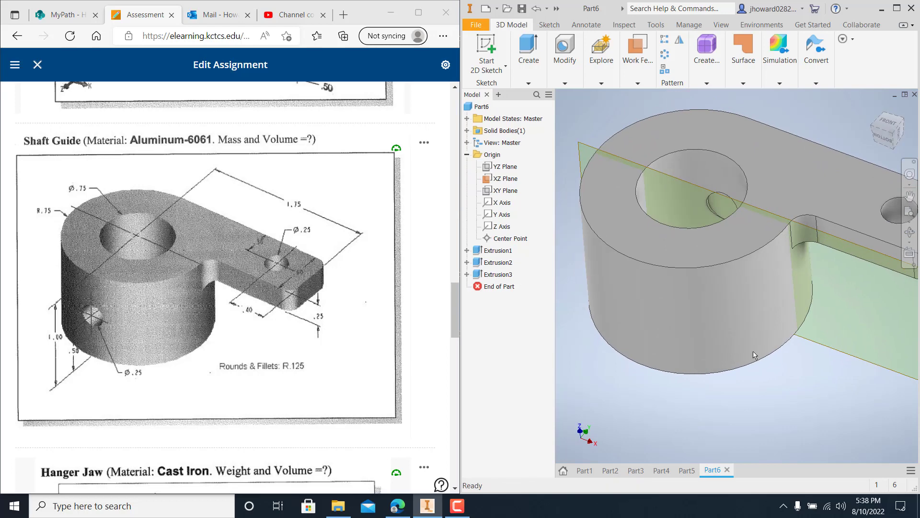
{"action": "key", "text": "F6"}
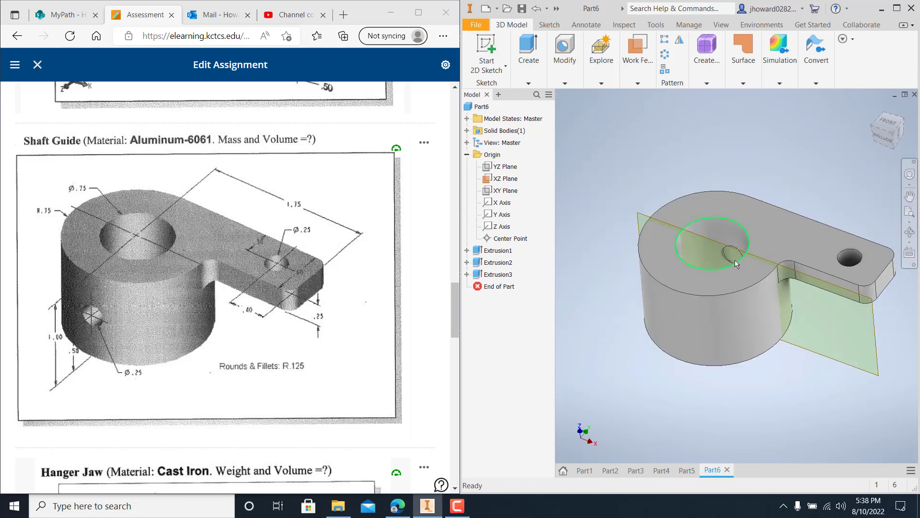
Step: Change Extrusion3's distance to Through All so the cross-hole passes through the part
{"action": "double_click", "coordinate": [497, 275]}
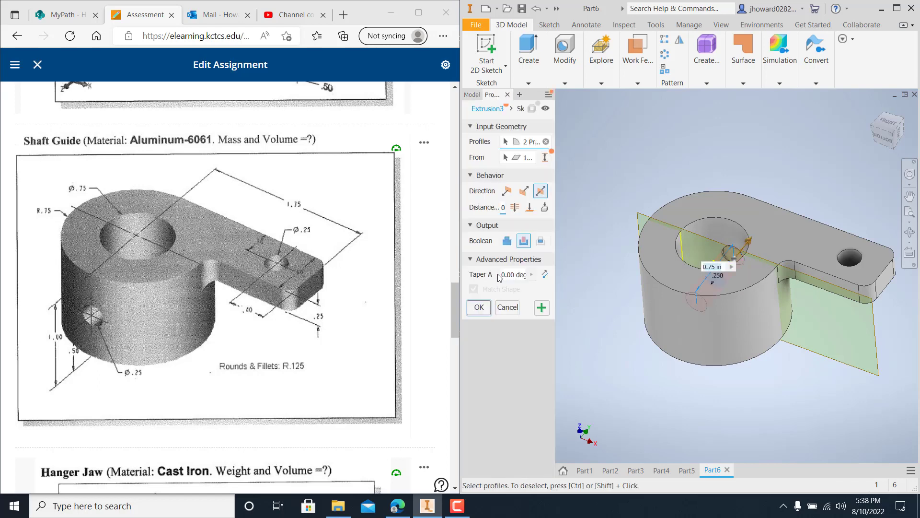
{"action": "left_click", "coordinate": [541, 191]}
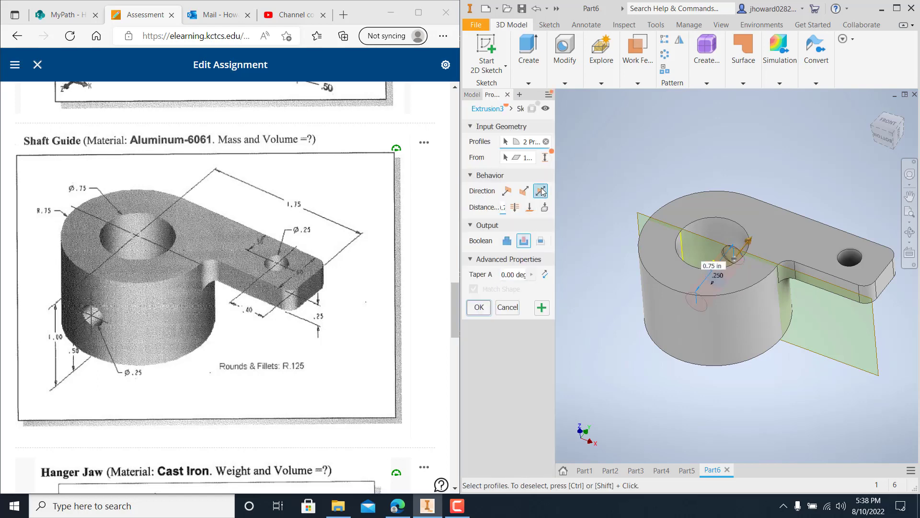
{"action": "left_click", "coordinate": [515, 208]}
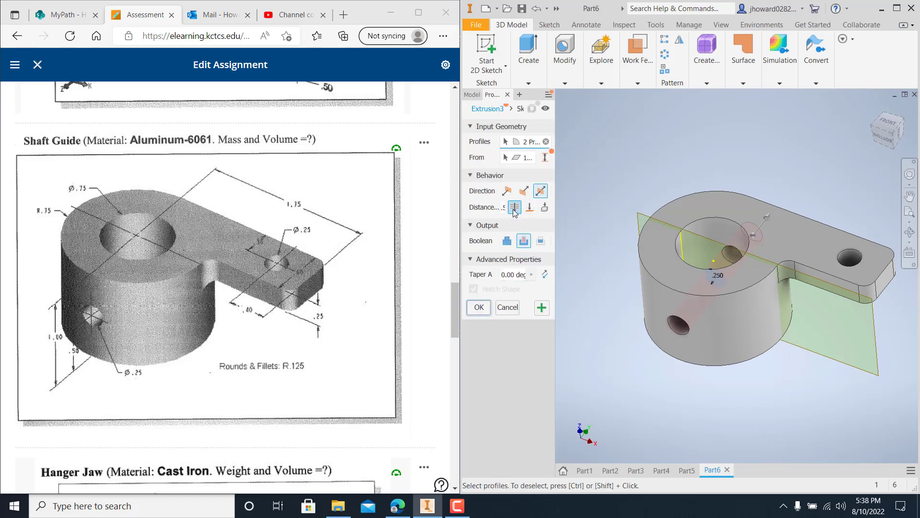
{"action": "left_click", "coordinate": [479, 307]}
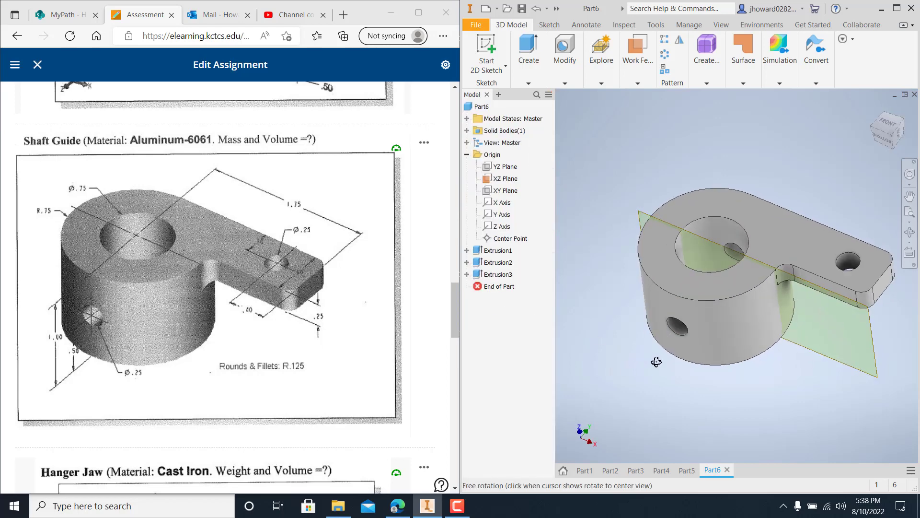
Step: Turn off the XZ Plane's visibility
{"action": "middle_click_drag", "start_coordinate": [700, 396], "coordinate": [661, 364]}
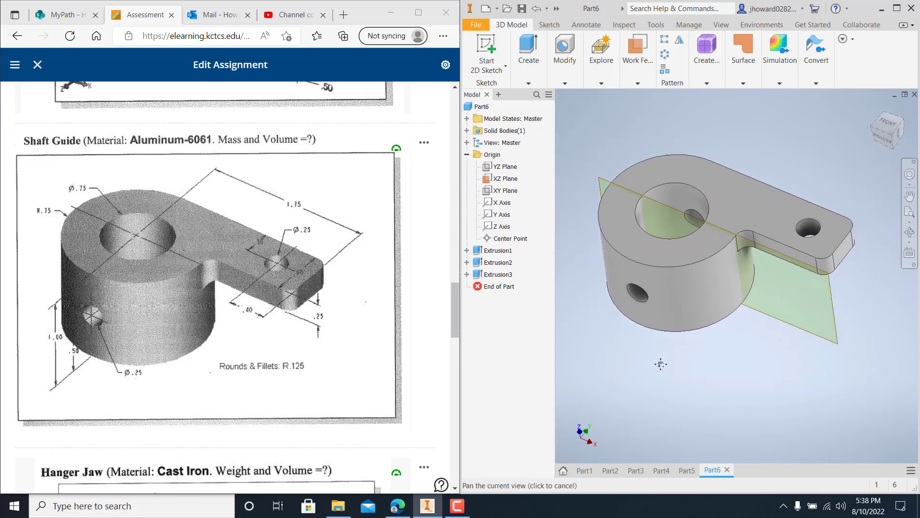
{"action": "right_click", "coordinate": [502, 179]}
{"action": "left_click", "coordinate": [526, 243]}
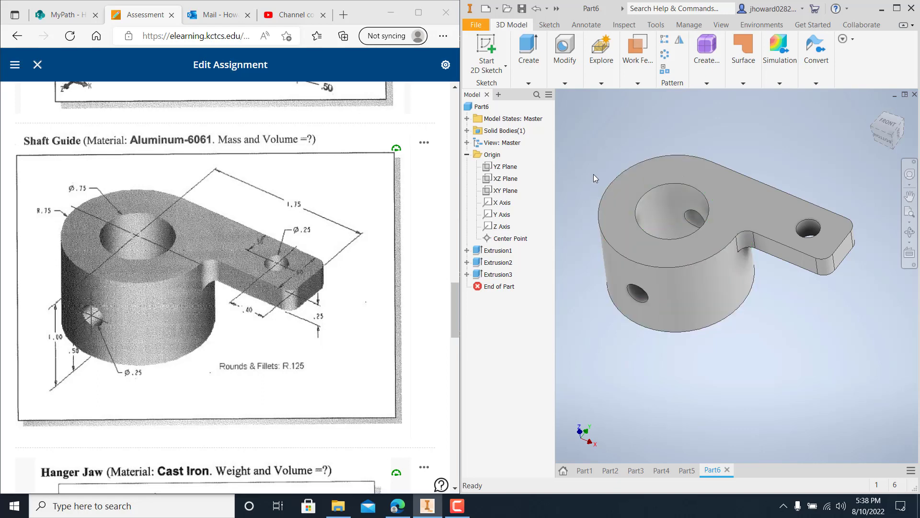
Step: Set Part6's material to Aluminum 6061 in iProperties' Physical tab, giving 0.142 lbmass and 1.455 in^3
{"action": "right_click", "coordinate": [481, 106]}
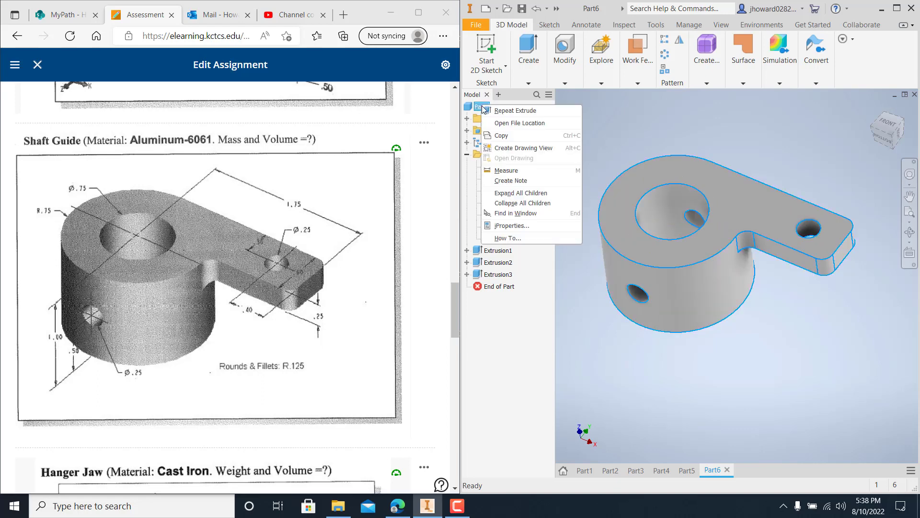
{"action": "left_click", "coordinate": [511, 226]}
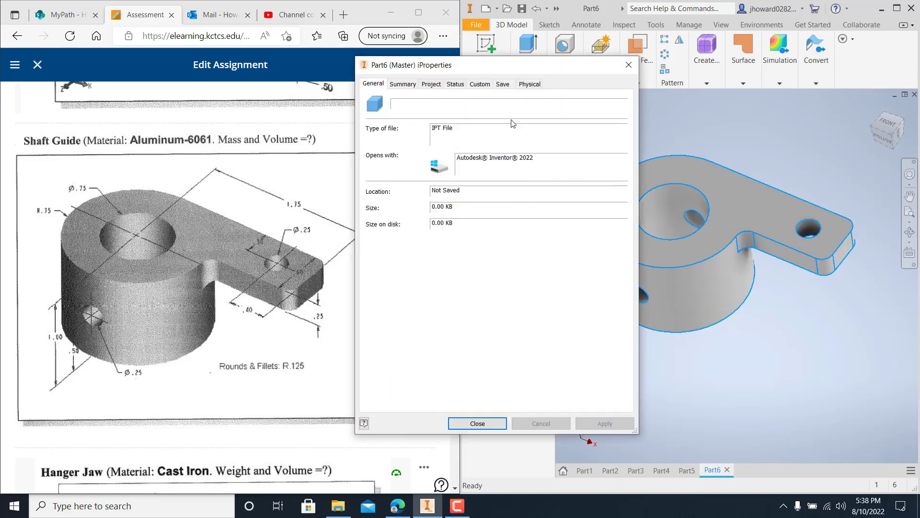
{"action": "left_click", "coordinate": [529, 83]}
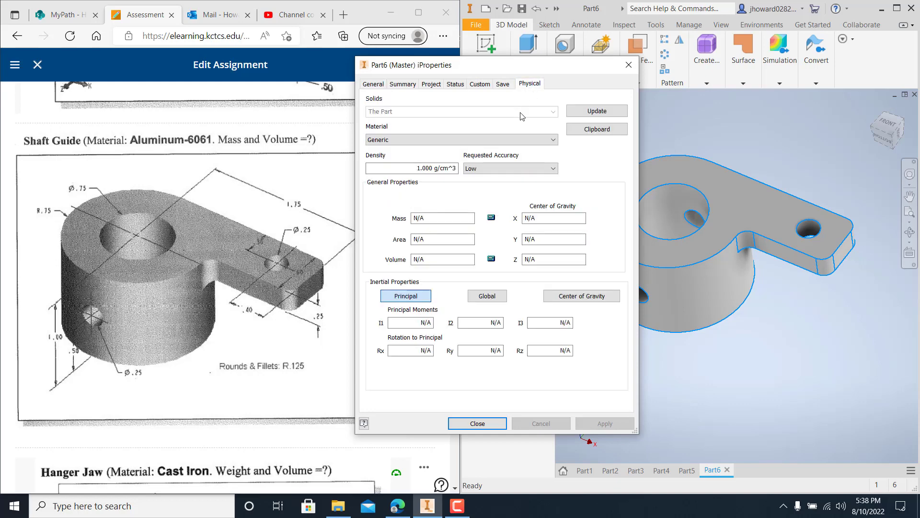
{"action": "left_click", "coordinate": [481, 140]}
{"action": "scroll", "coordinate": [475, 215], "scroll_direction": "up", "scroll_amount": 5}
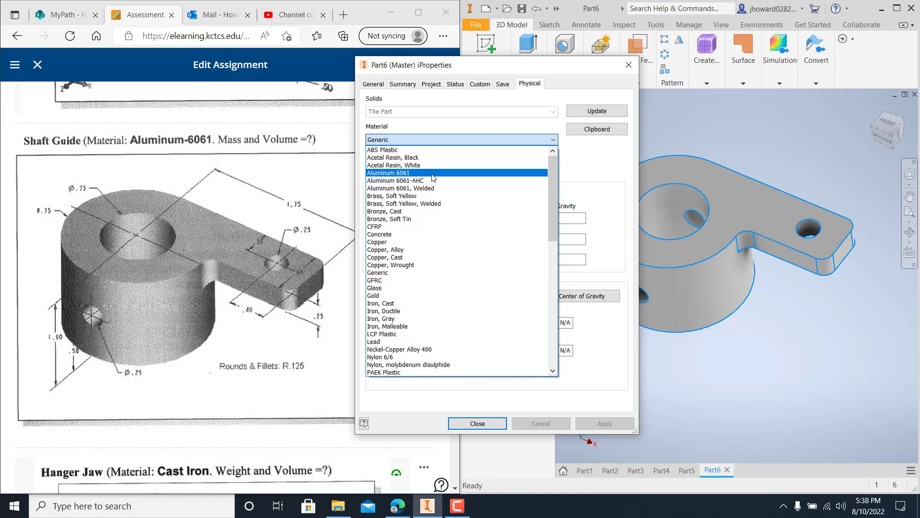
{"action": "left_click", "coordinate": [434, 173]}
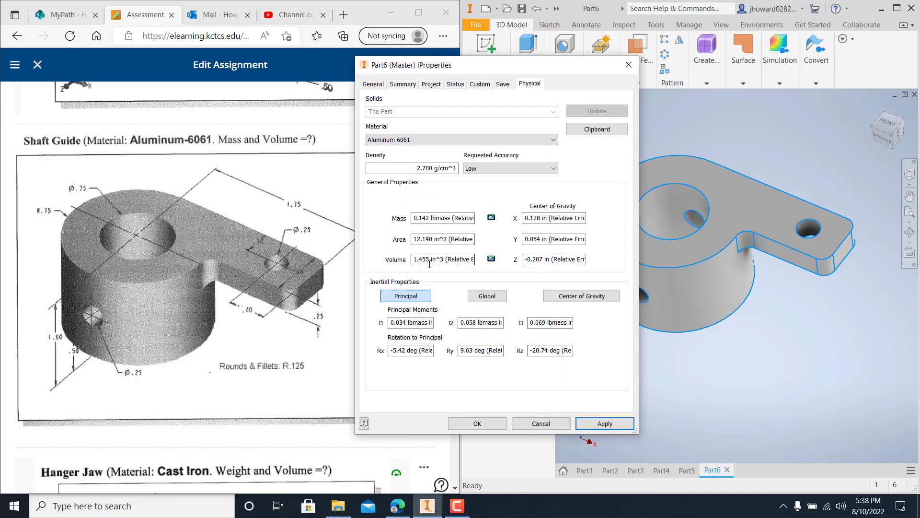
{"action": "left_click", "coordinate": [607, 424]}
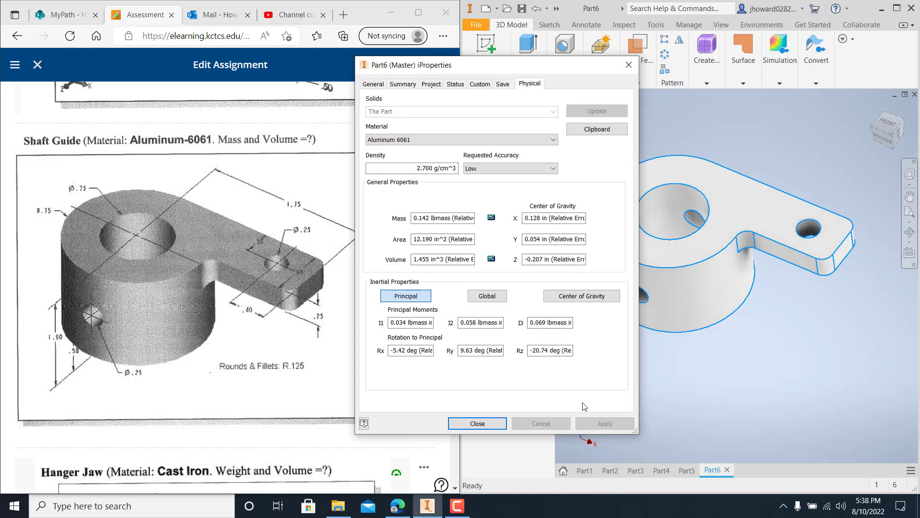
{"action": "left_click", "coordinate": [477, 423]}
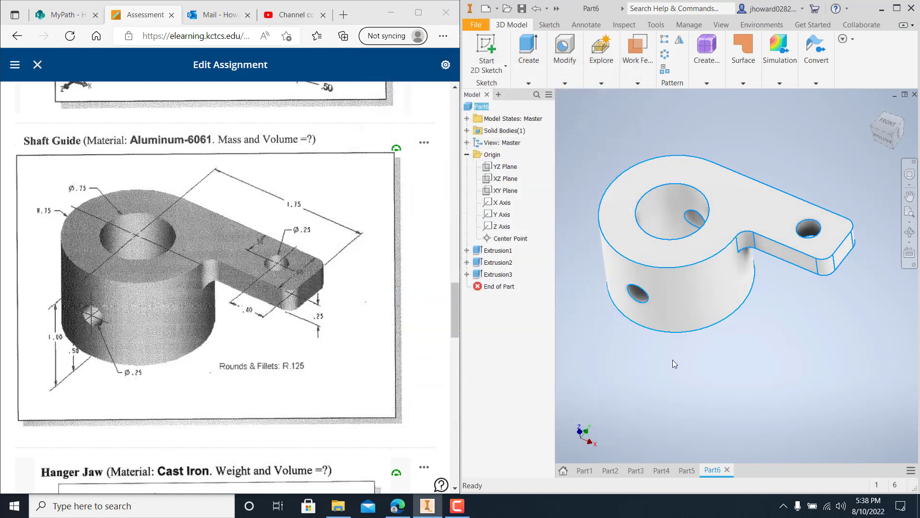